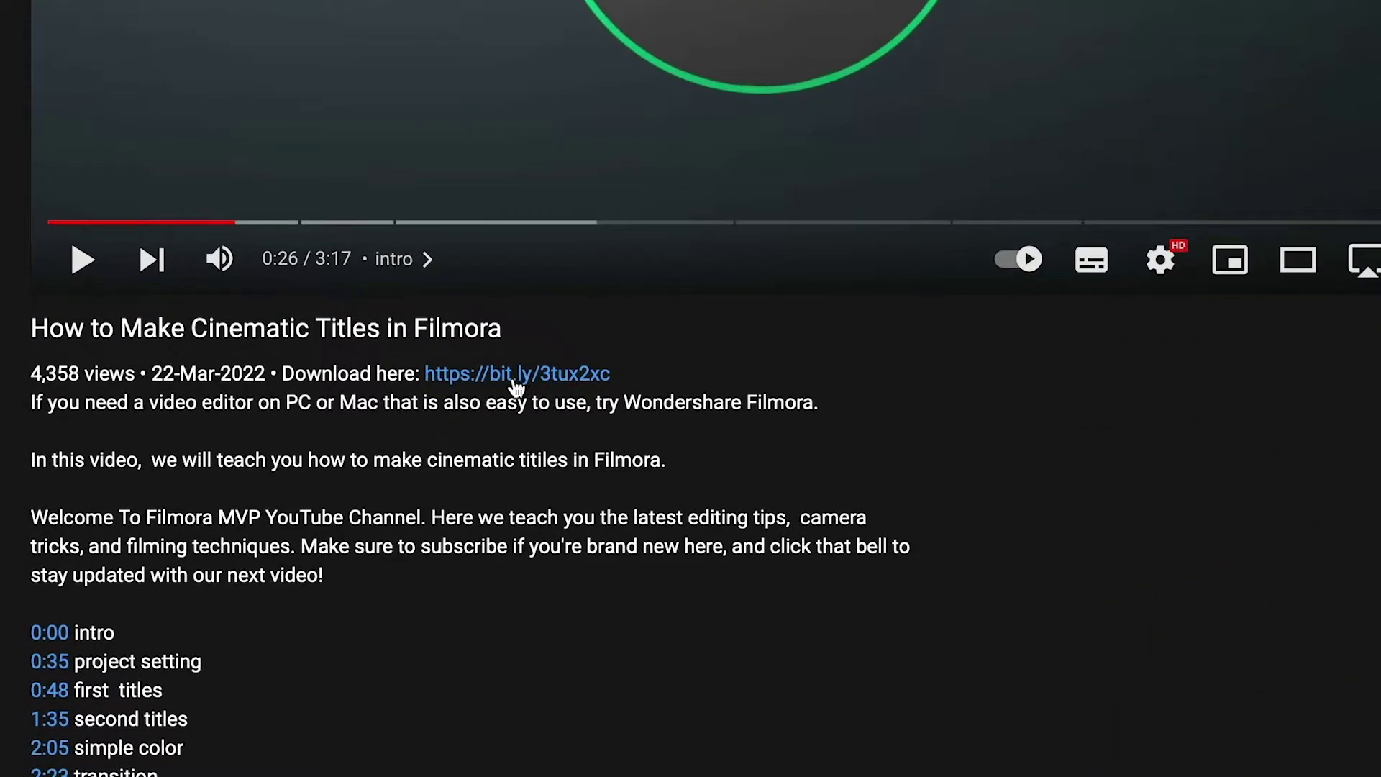
Download the free Filmora 11 installer from the Wondershare website.
left_click(517, 389)
left_click(672, 348)
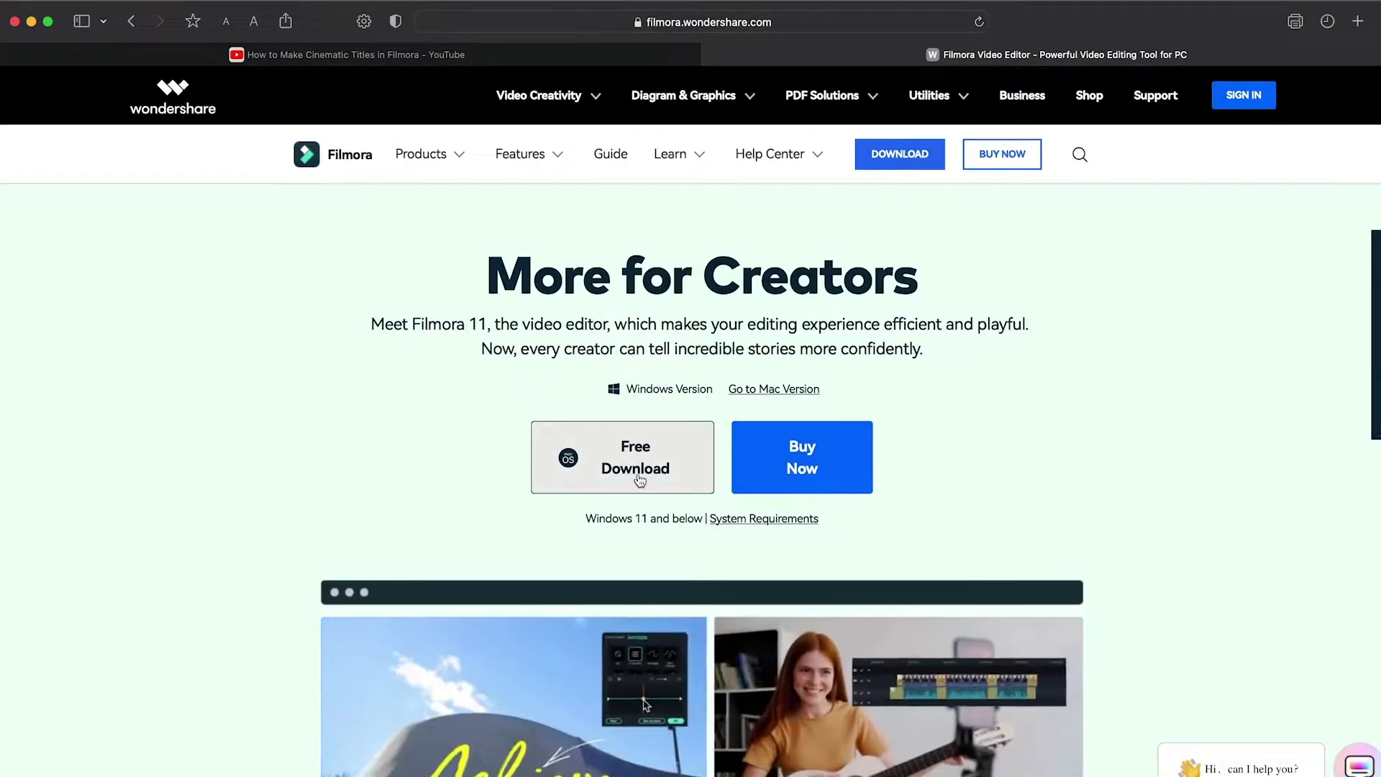
left_click(617, 485)
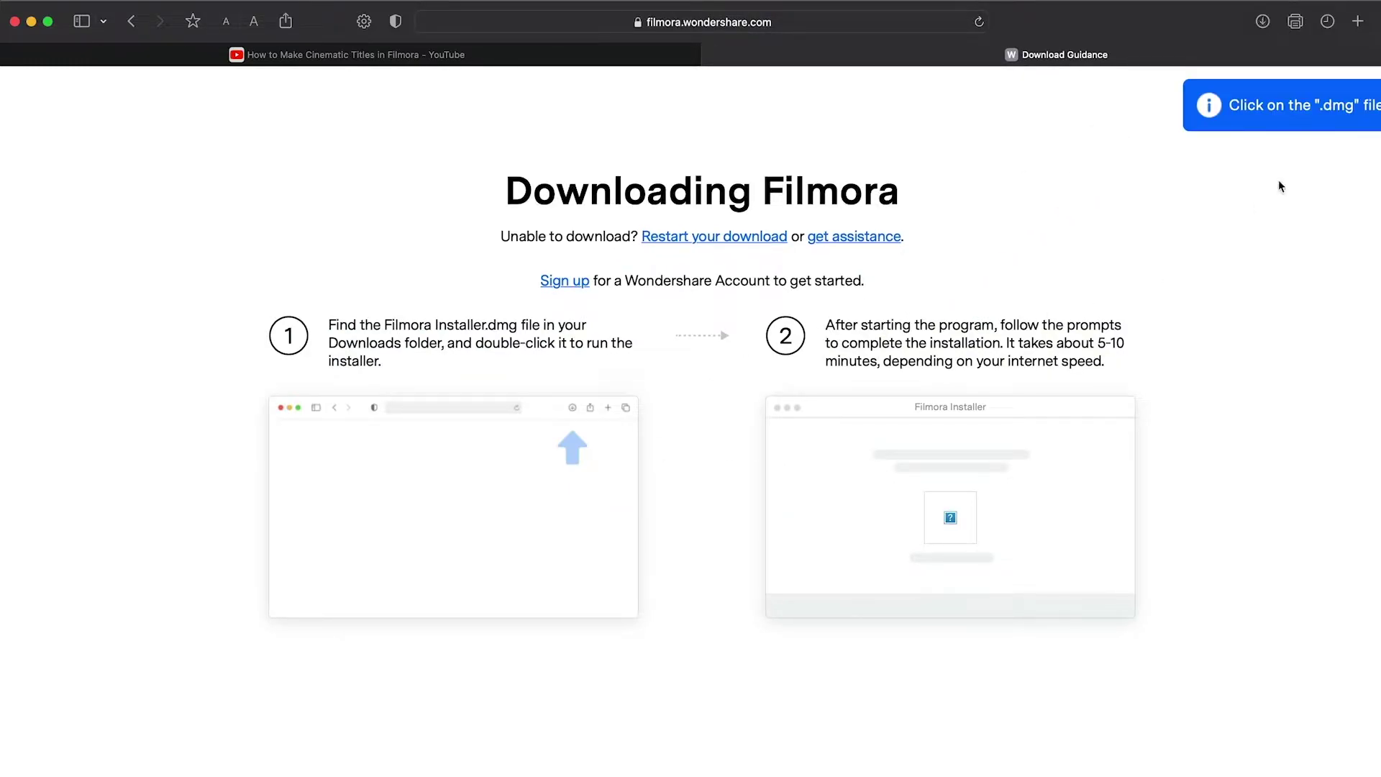
Open the downloaded Filmora .dmg, accept the license agreement, and run the installer.
left_click(1262, 22)
double_click(1238, 104)
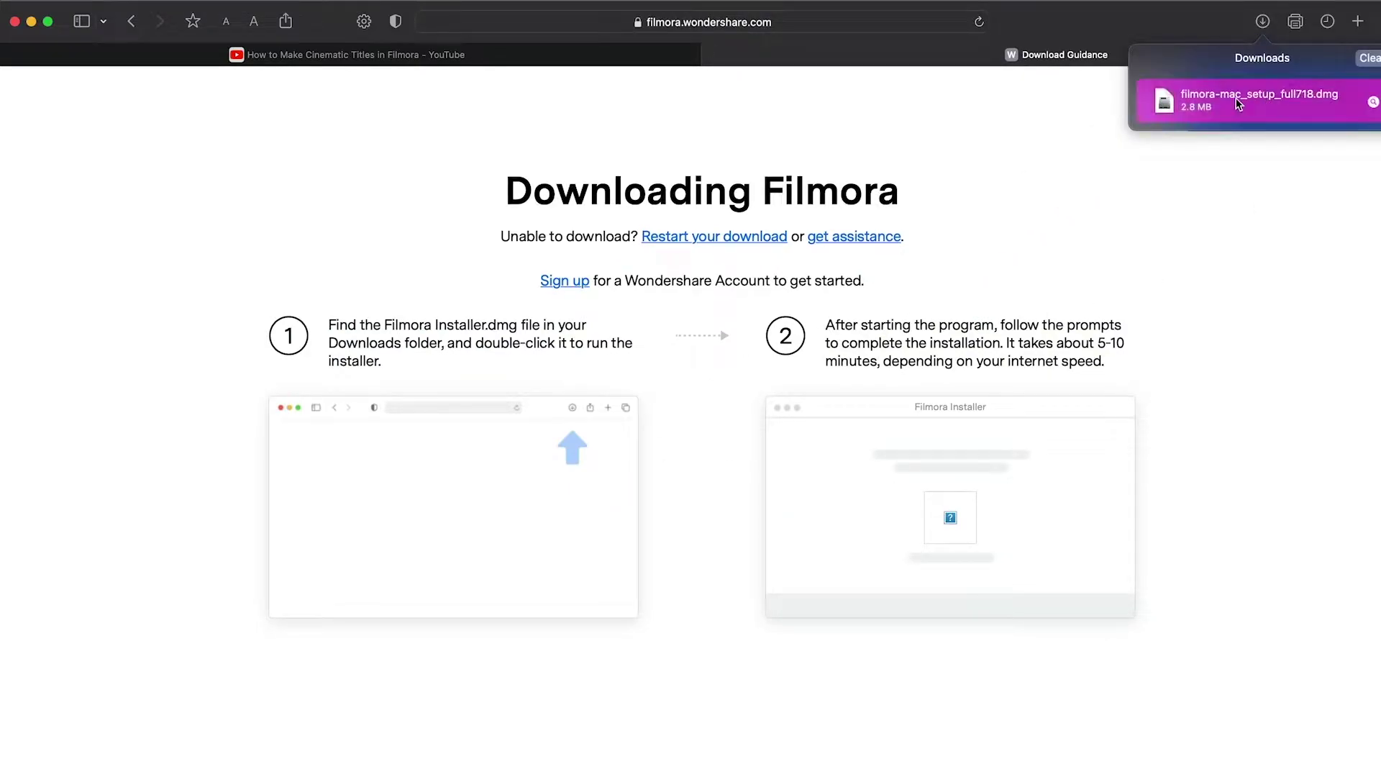
left_click(927, 481)
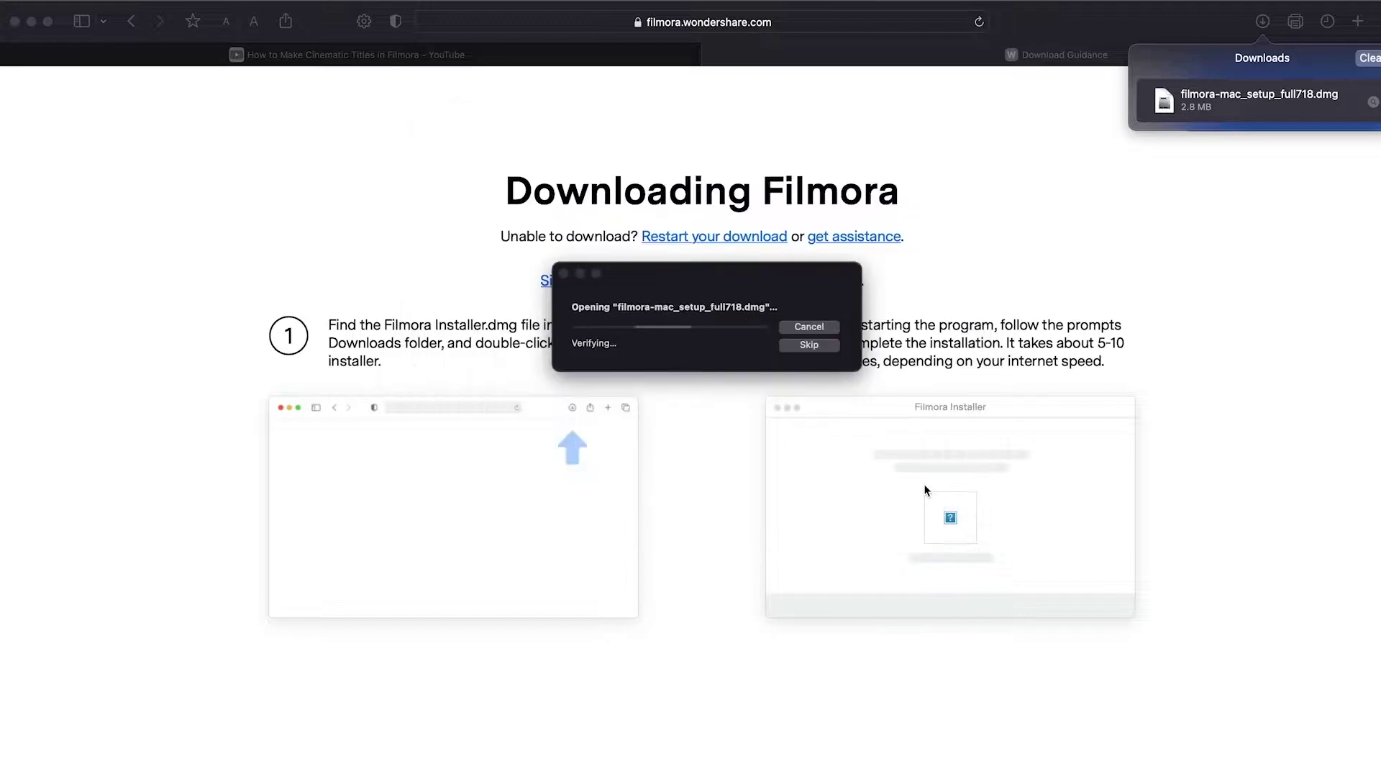
double_click(619, 417)
left_click(707, 335)
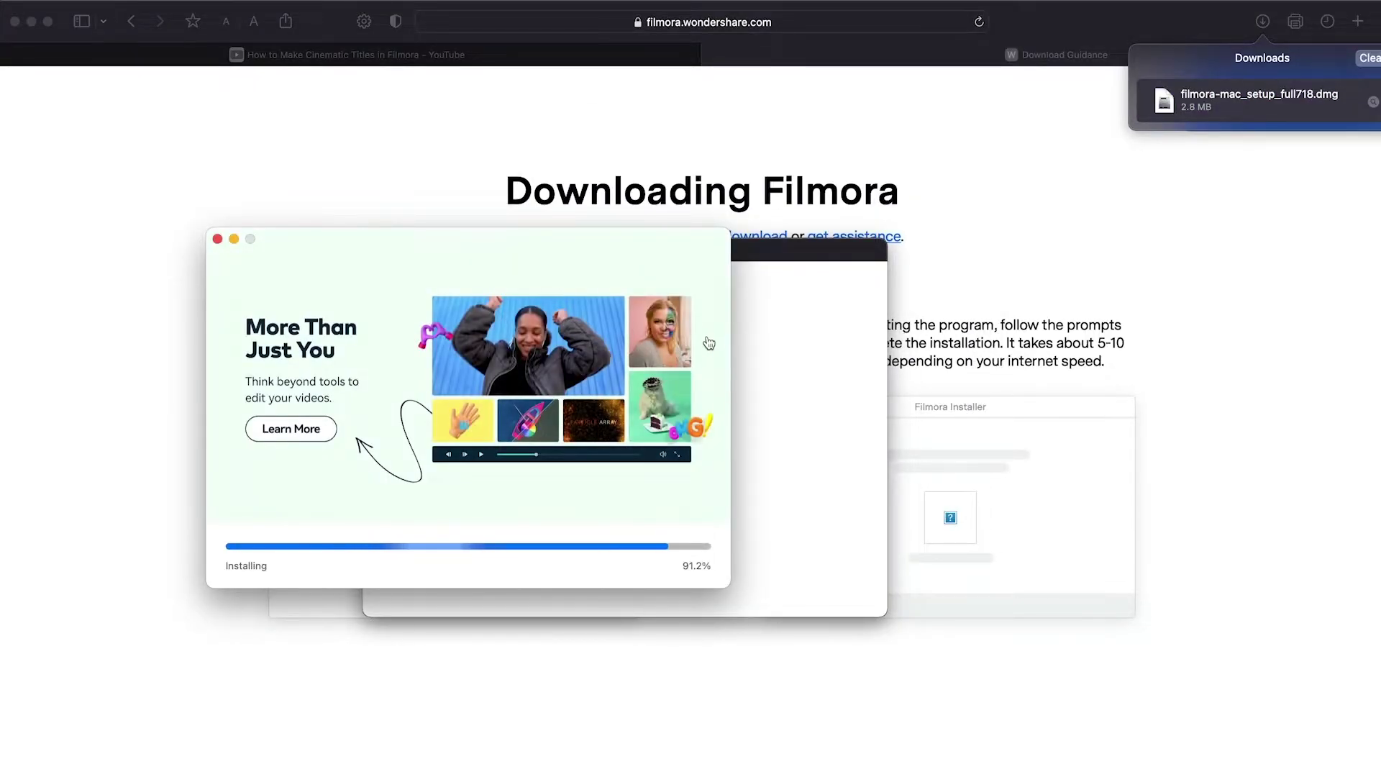
left_click(743, 419)
left_click(372, 244)
left_click_drag(369, 245, 571, 287)
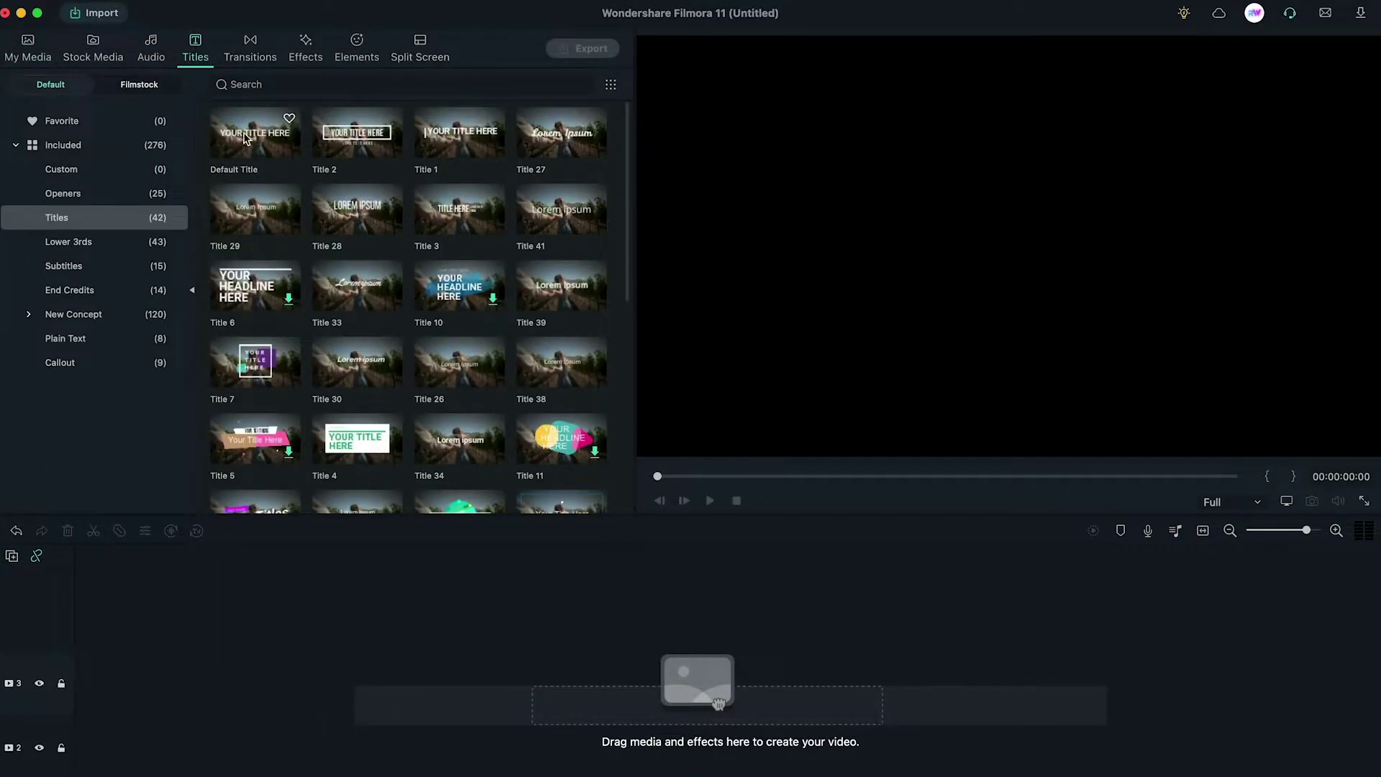
Add a Default Title to the timeline and change its text to 'Autography'.
left_click_drag(719, 704, 711, 694)
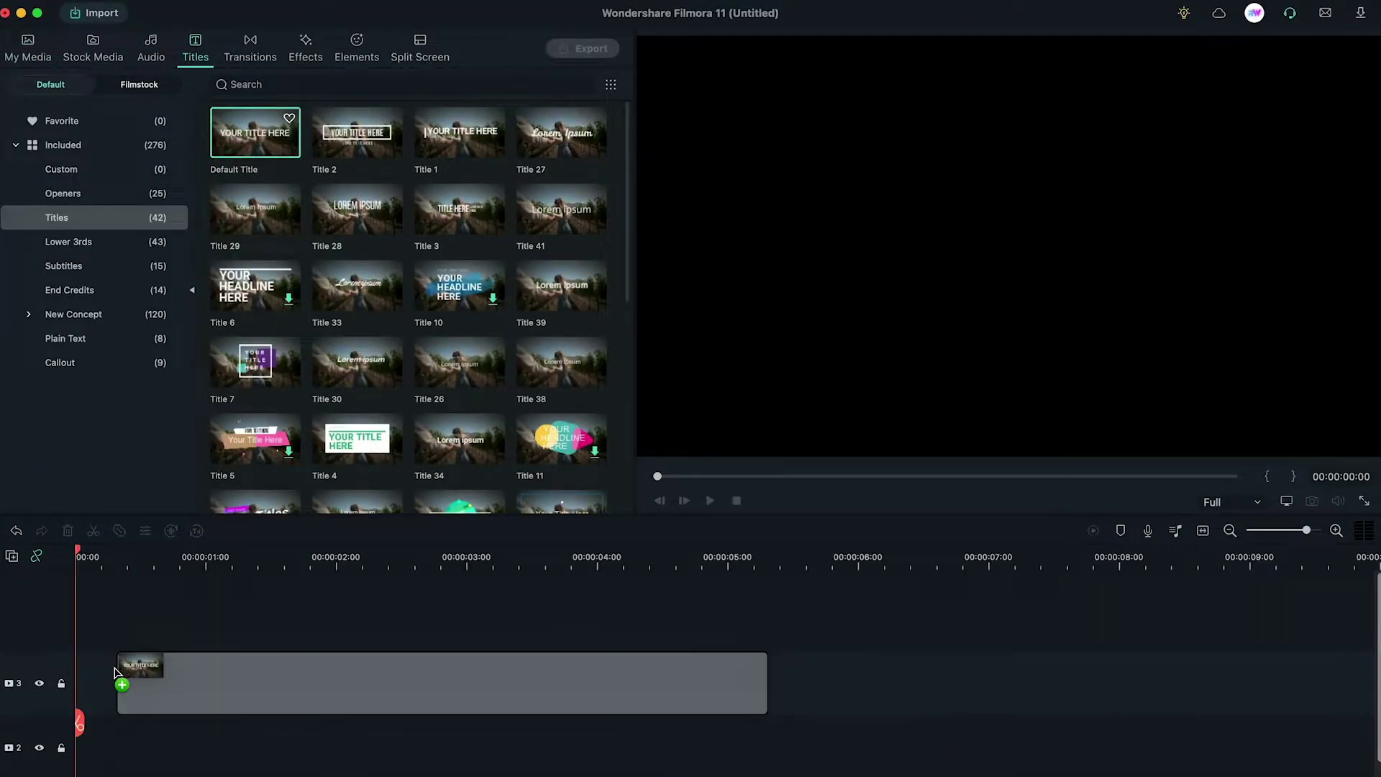
double_click(523, 692)
double_click(834, 247)
type("Autography")
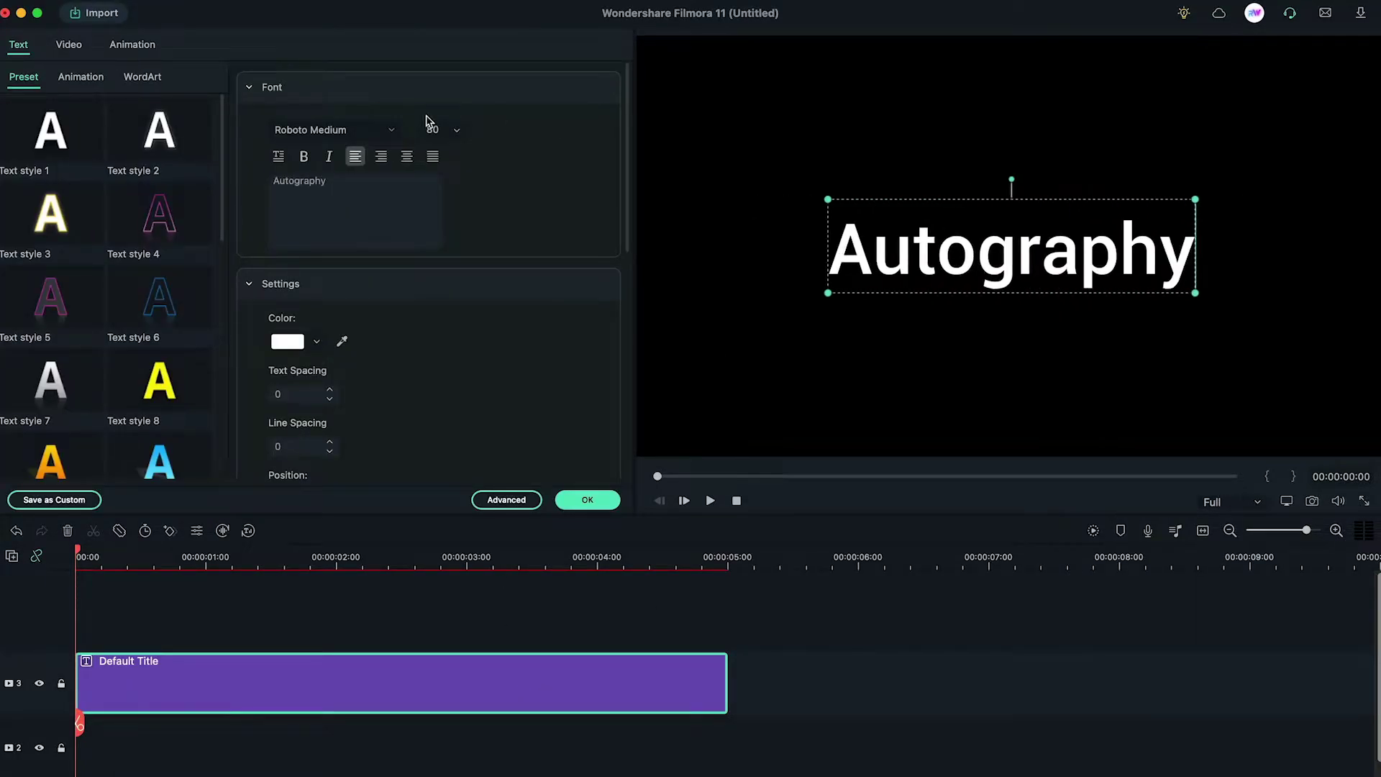
Set the title font to Autography at size 150.
left_click(392, 130)
left_click(302, 443)
left_click(456, 129)
left_click(435, 344)
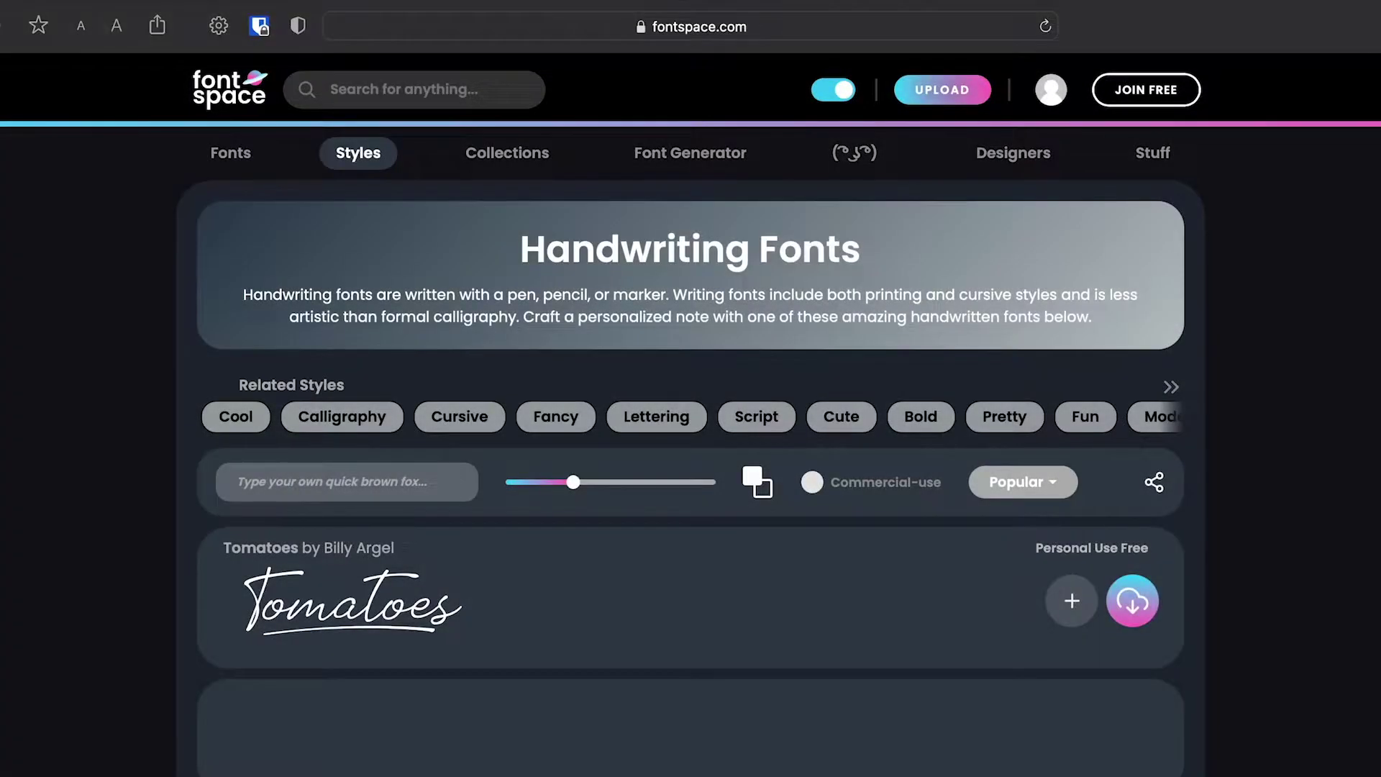
scroll(580, 291, "down", 3)
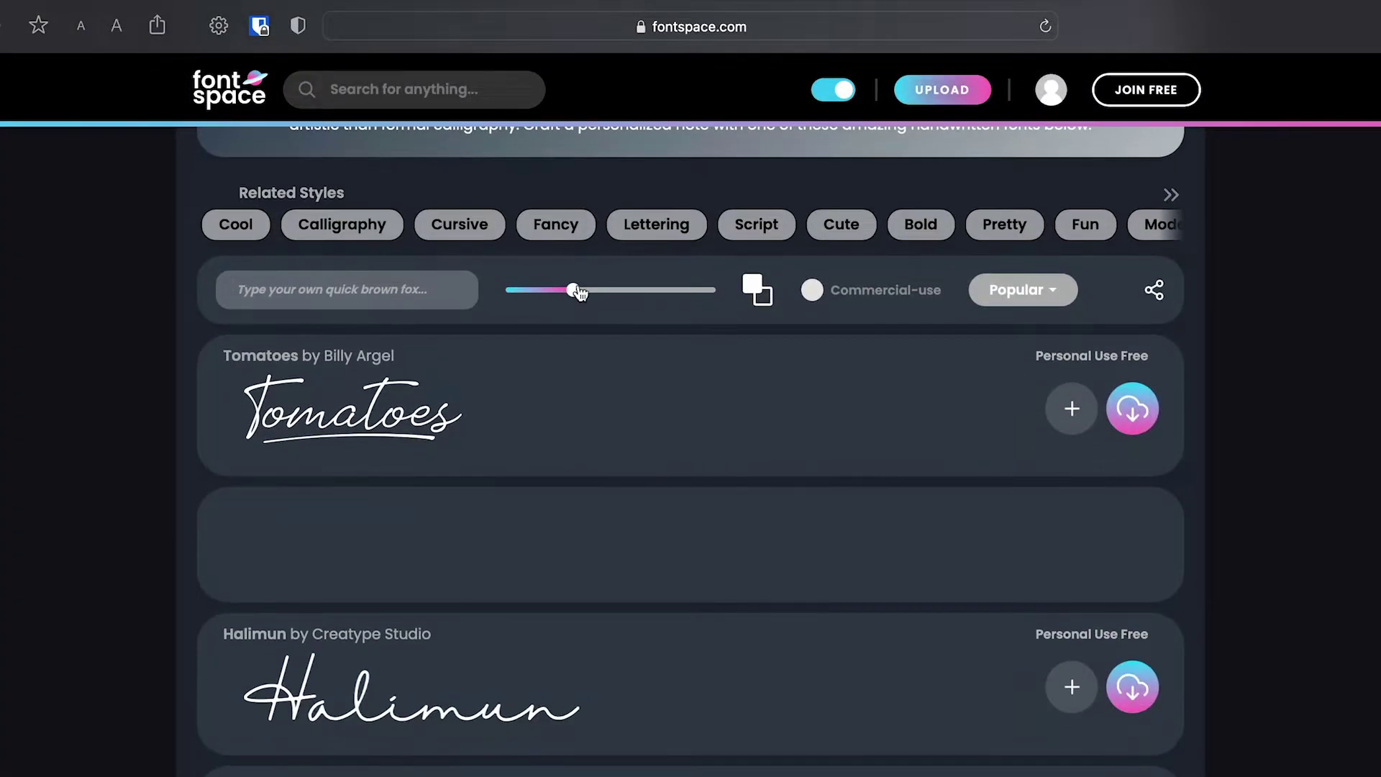
left_click_drag(580, 291, 613, 290)
scroll(1366, 601, "down", 5)
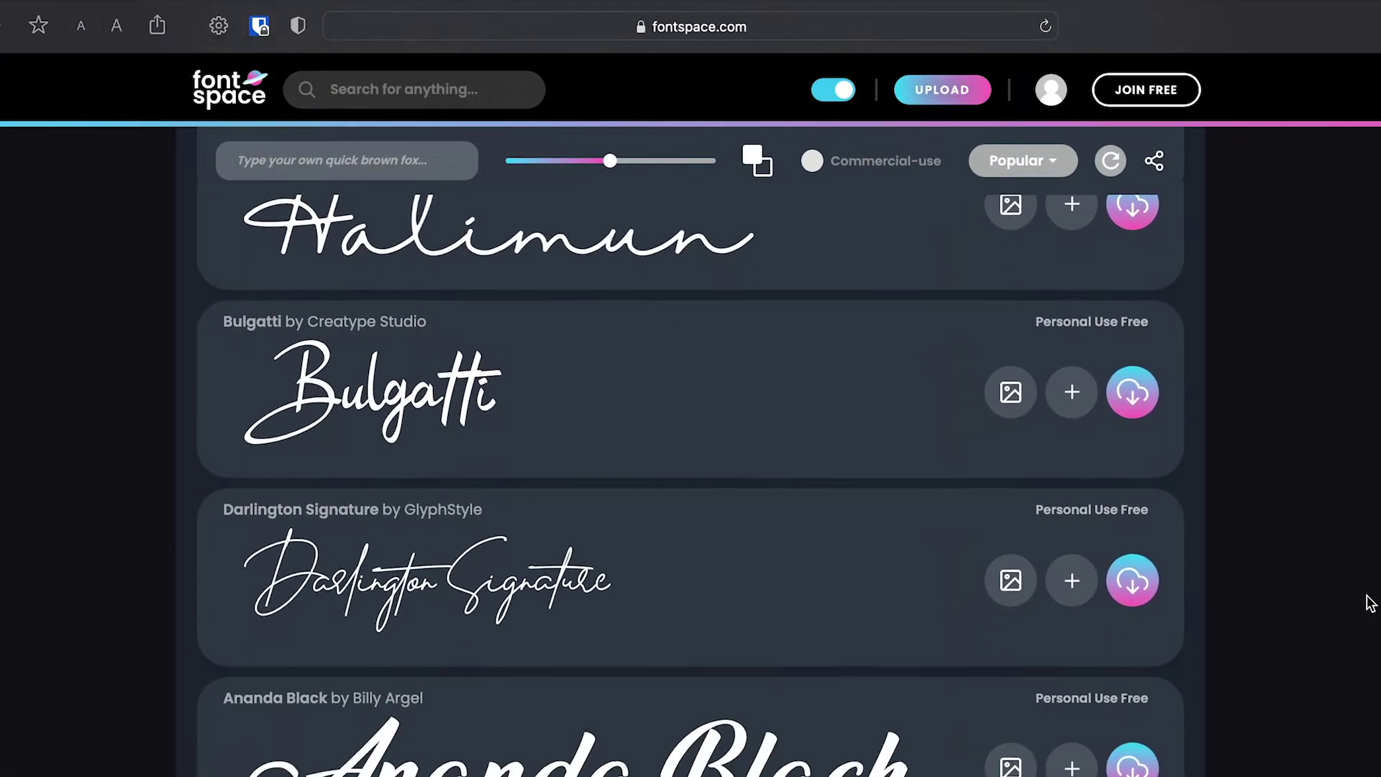
scroll(1370, 603, "down", 18)
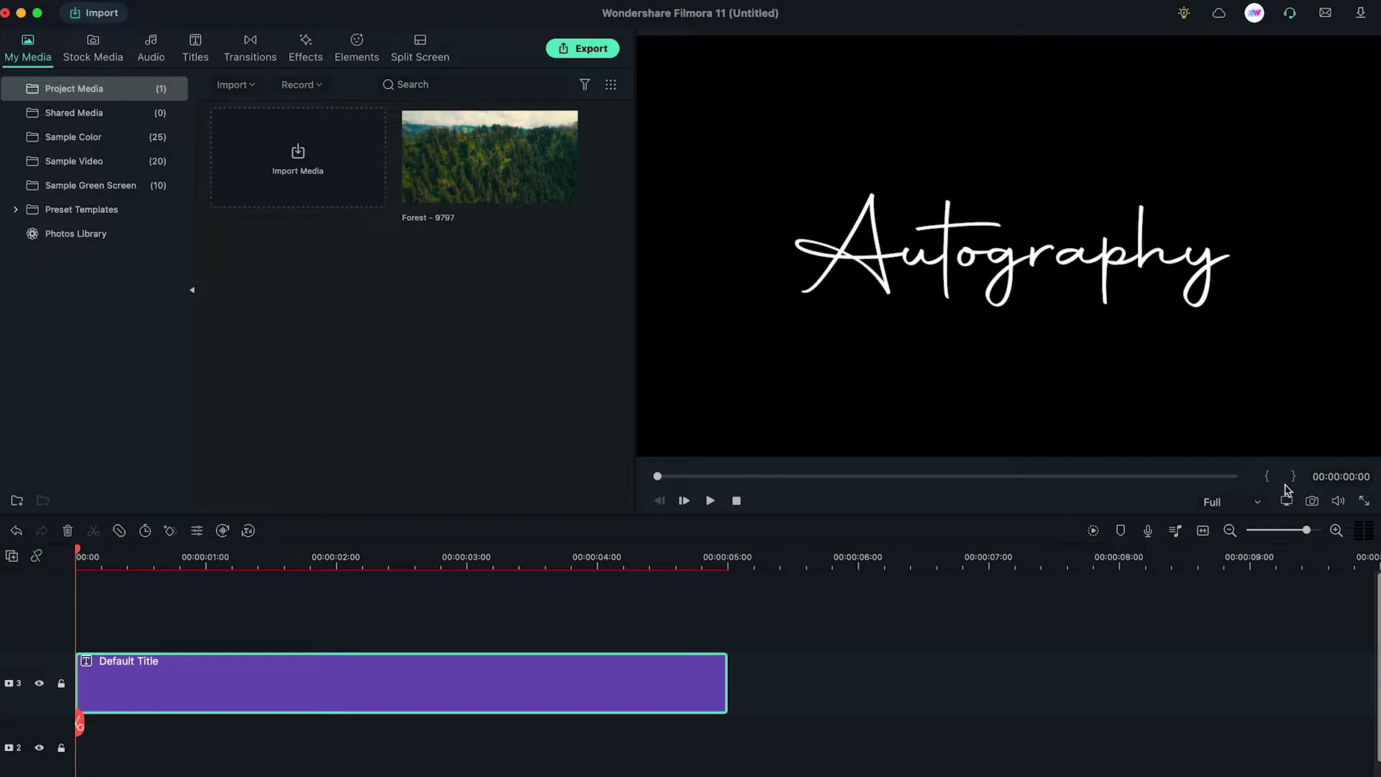
Snapshot the Autography title into Project Media, then apply Type Writer animation without an exit animation.
left_click(1313, 502)
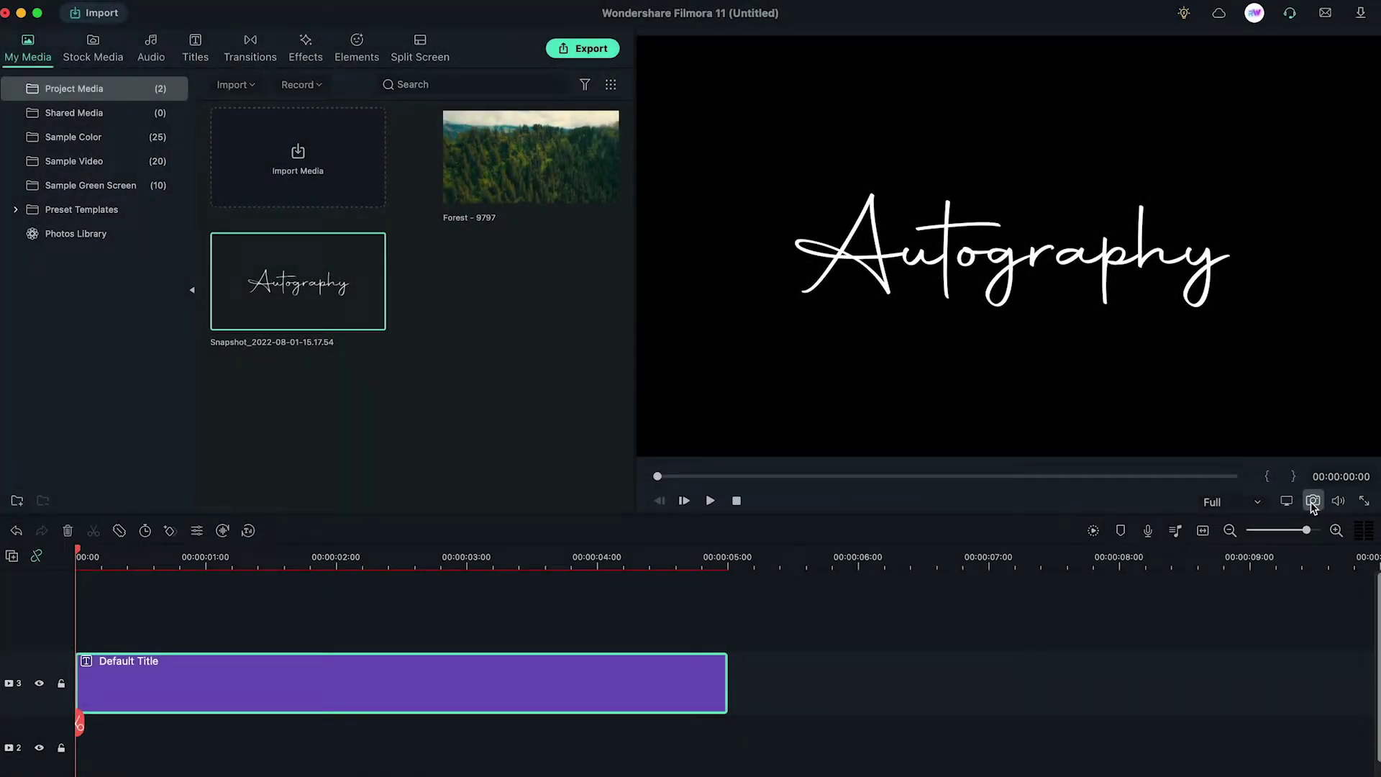
double_click(481, 692)
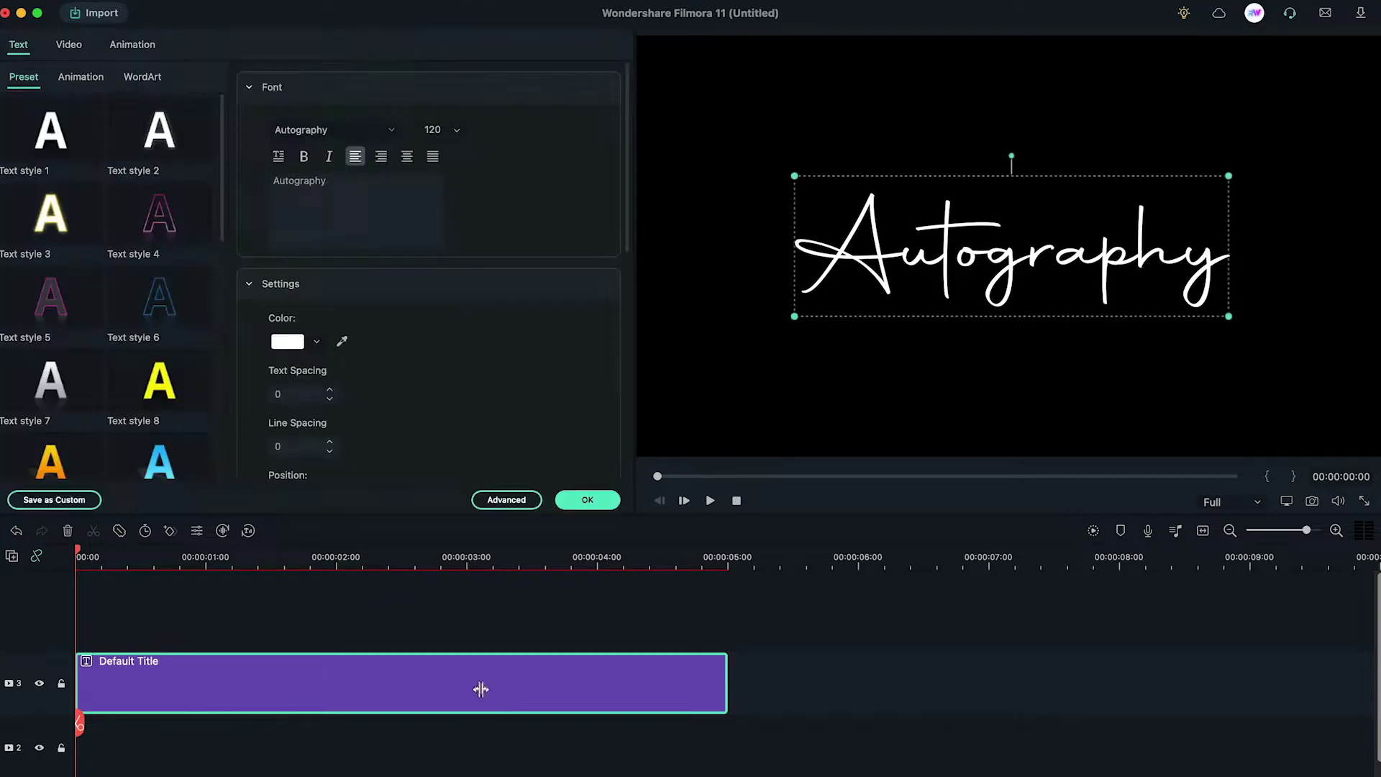
left_click(517, 502)
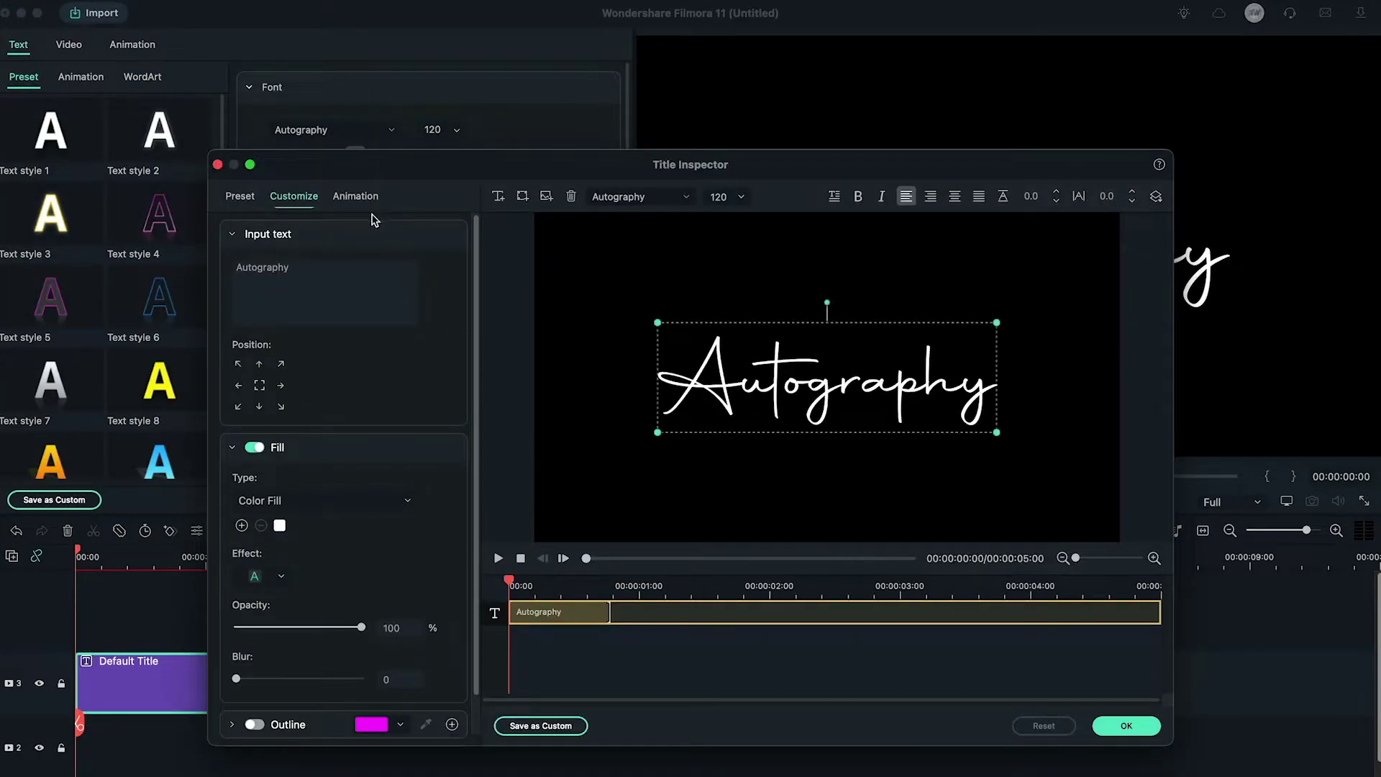
left_click(342, 203)
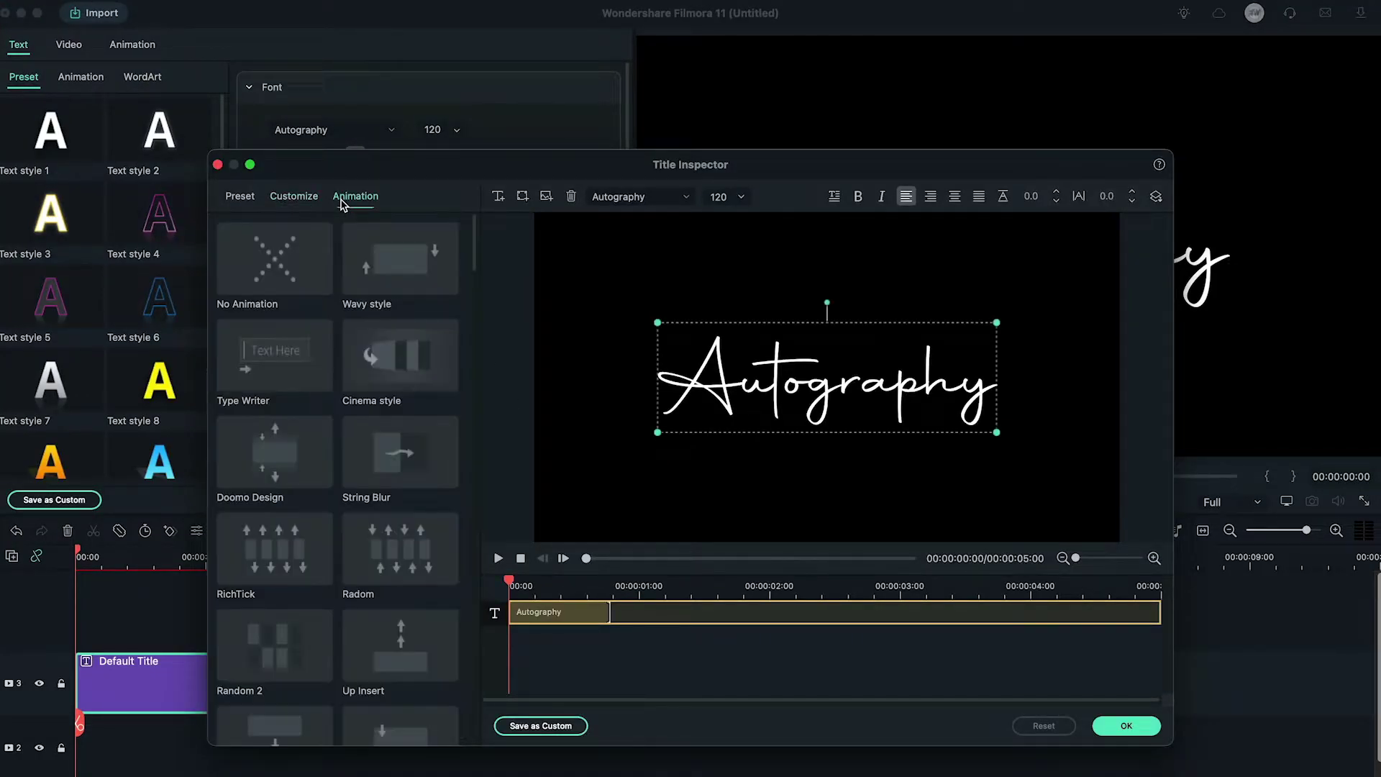
left_click(249, 380)
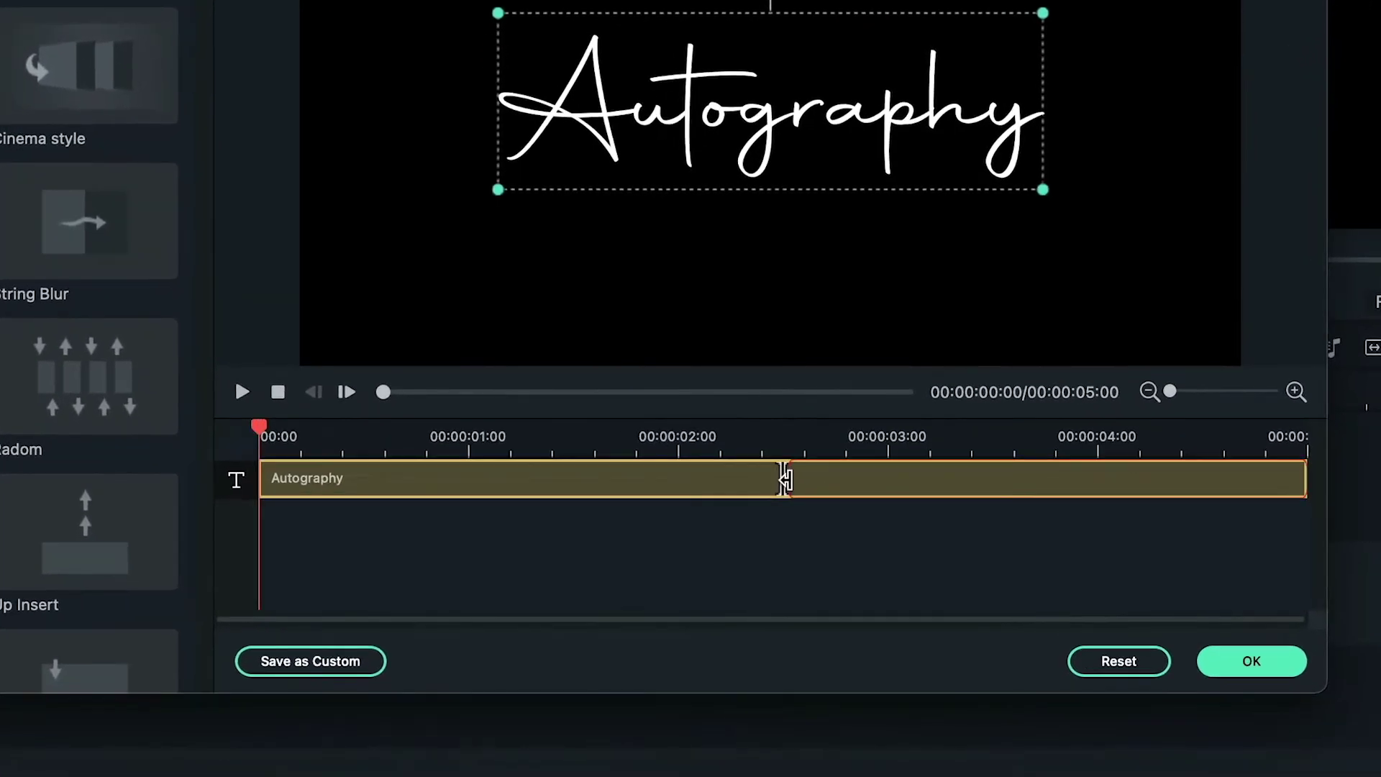
left_click_drag(984, 495, 994, 489)
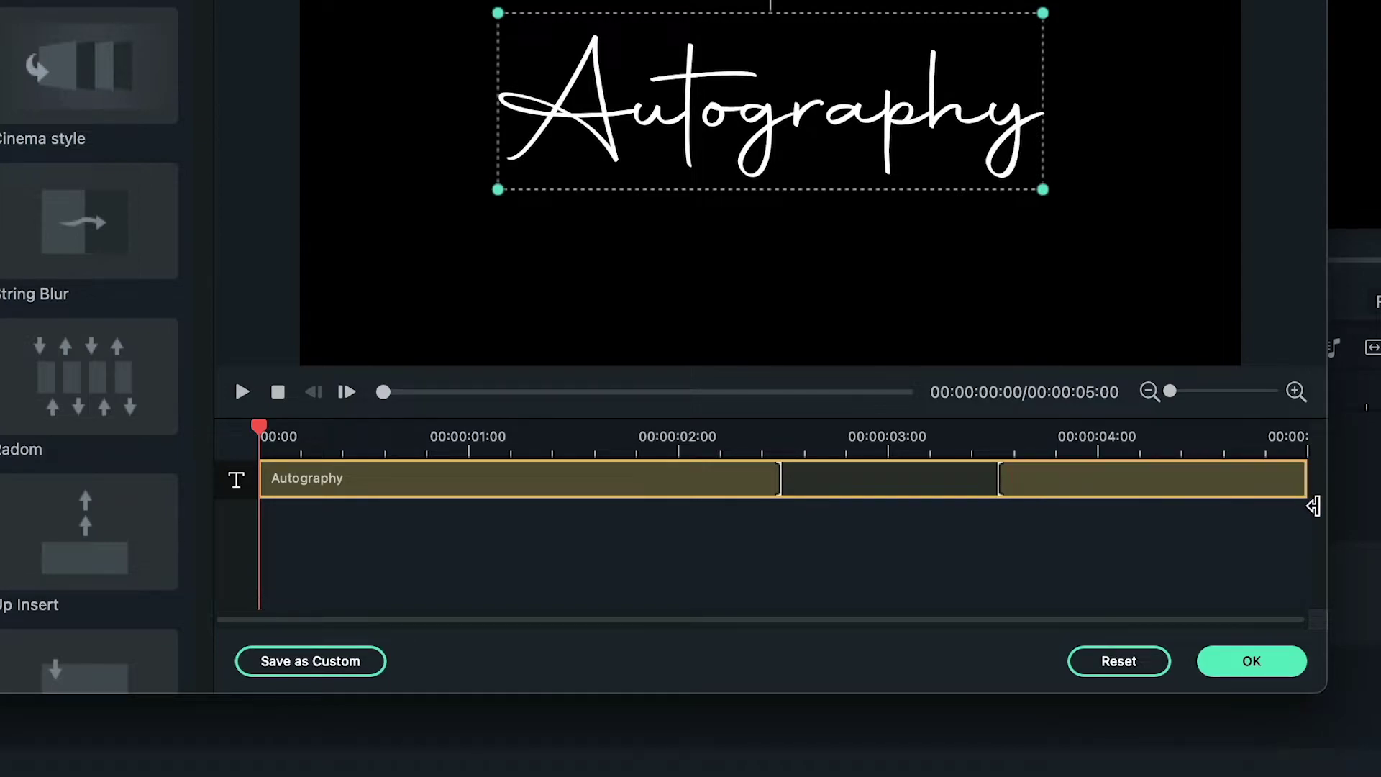
left_click_drag(1313, 506, 953, 480)
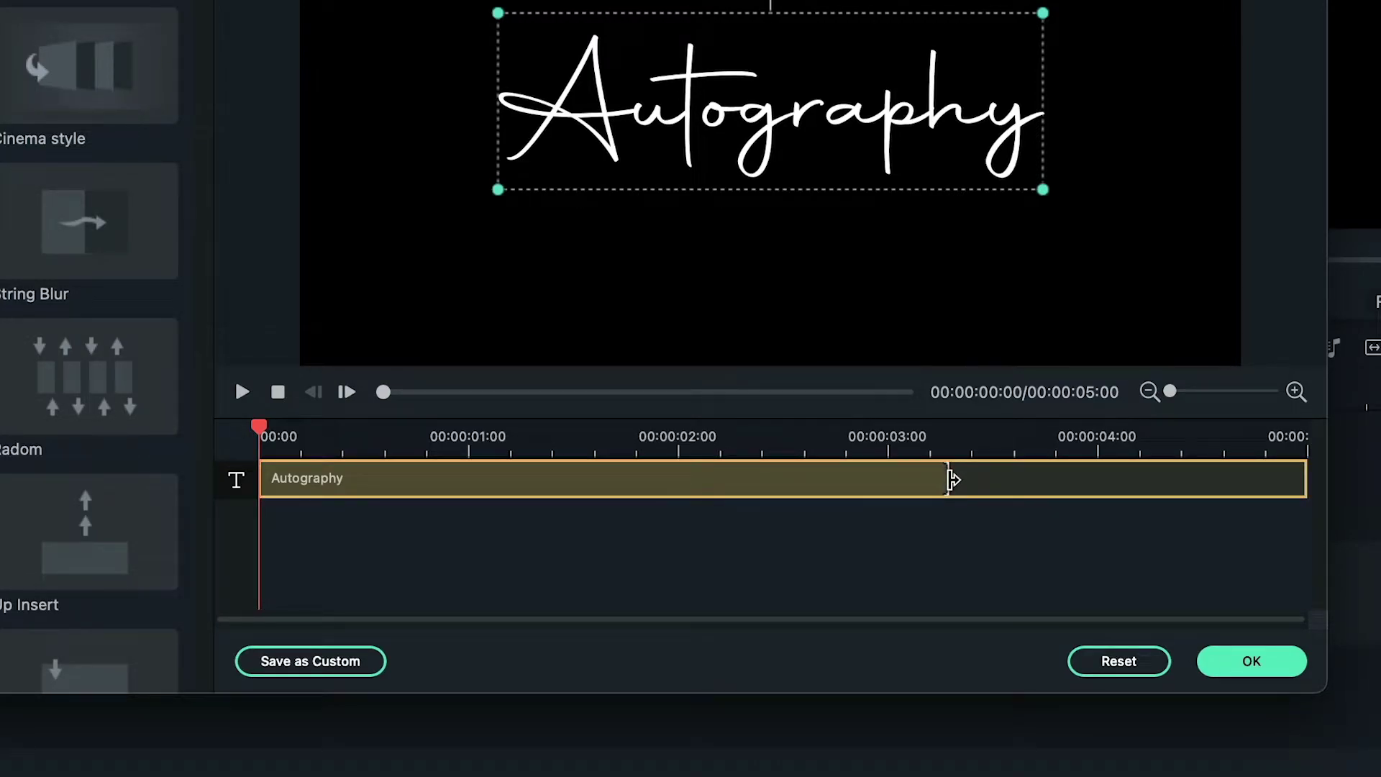
left_click(1271, 668)
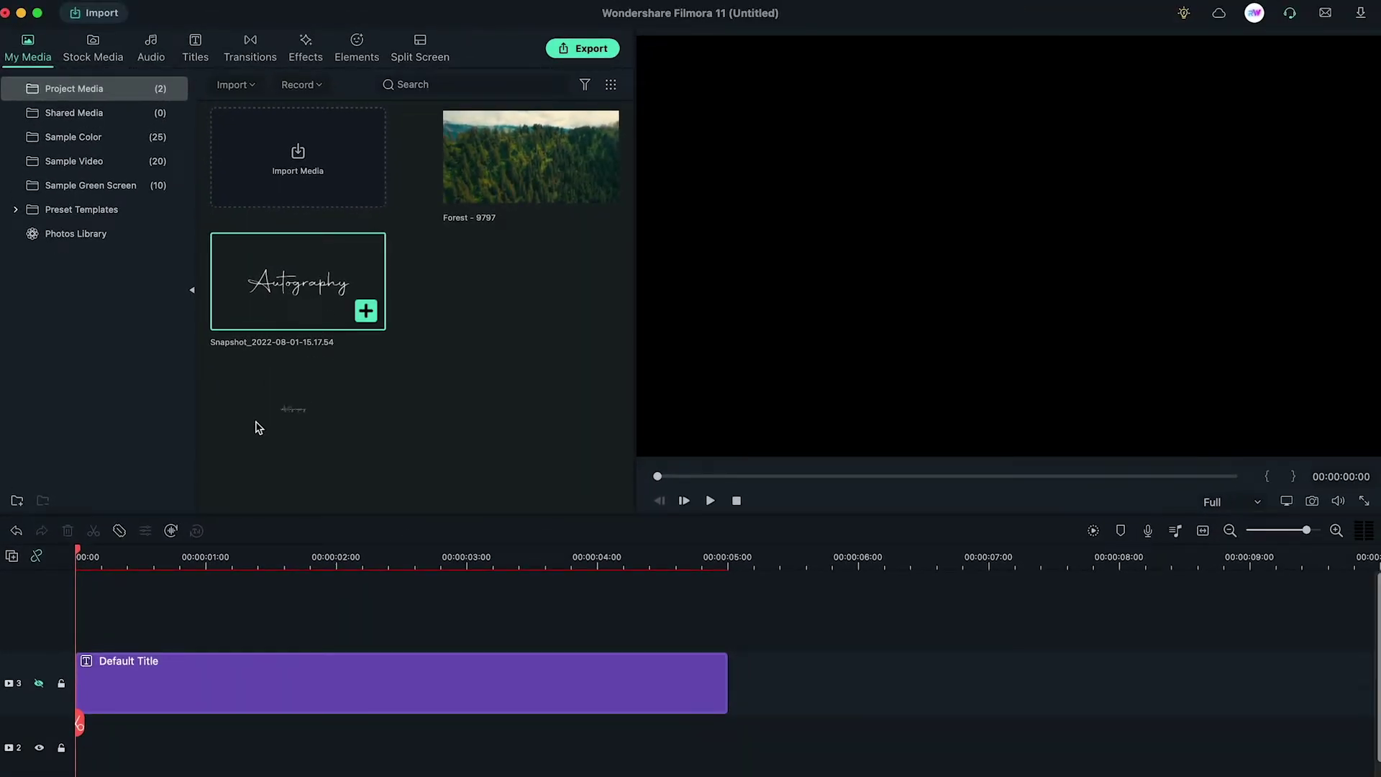
Place the Autography snapshot above the title and give it an inverted Single Line mask.
left_click_drag(259, 427, 112, 616)
double_click(425, 621)
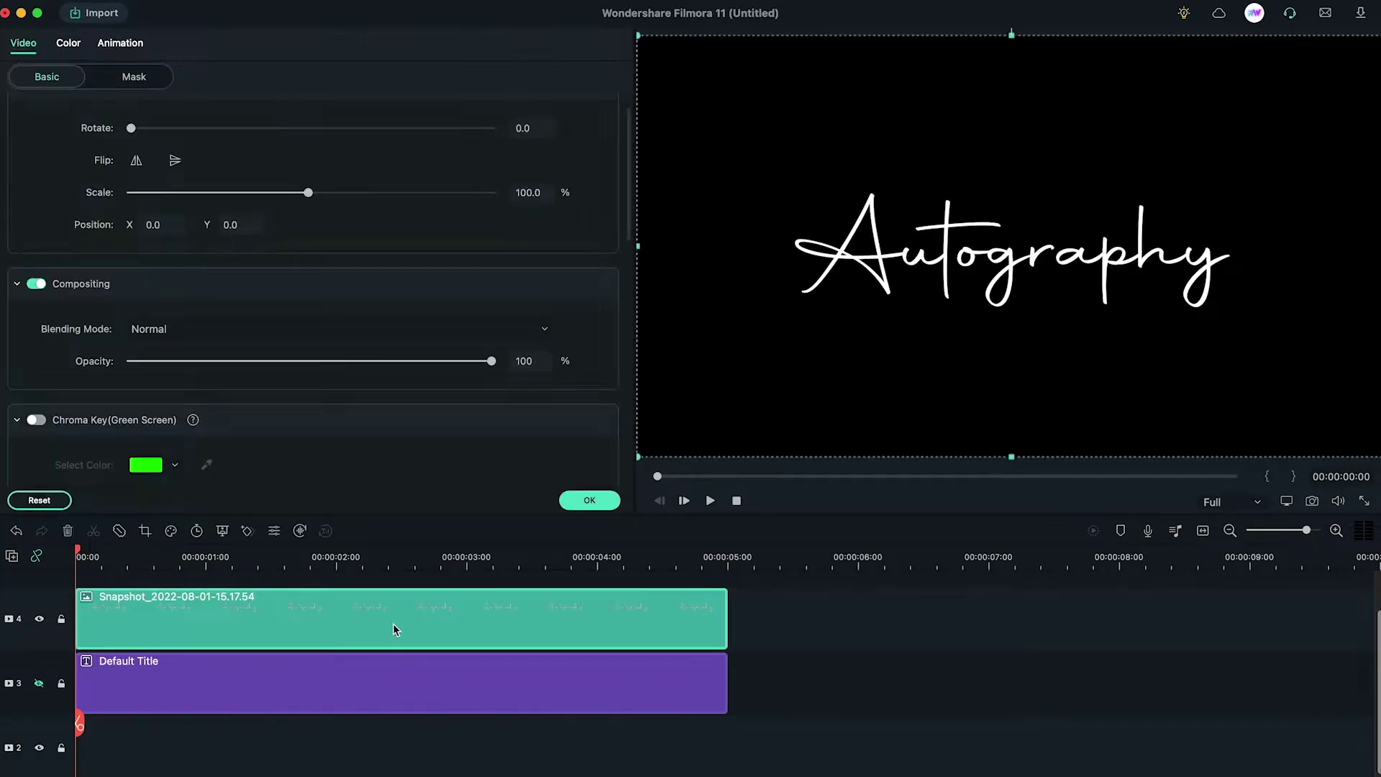
left_click(157, 81)
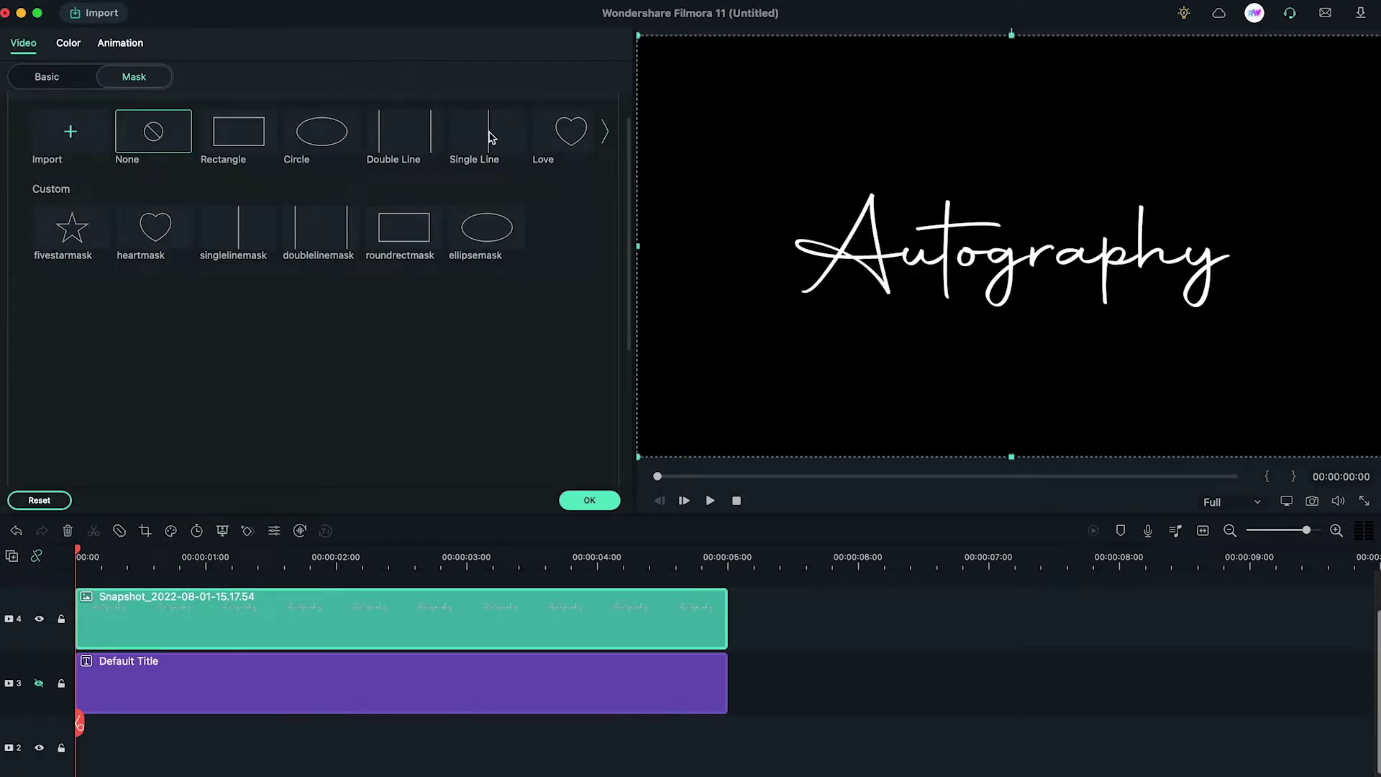
left_click(491, 138)
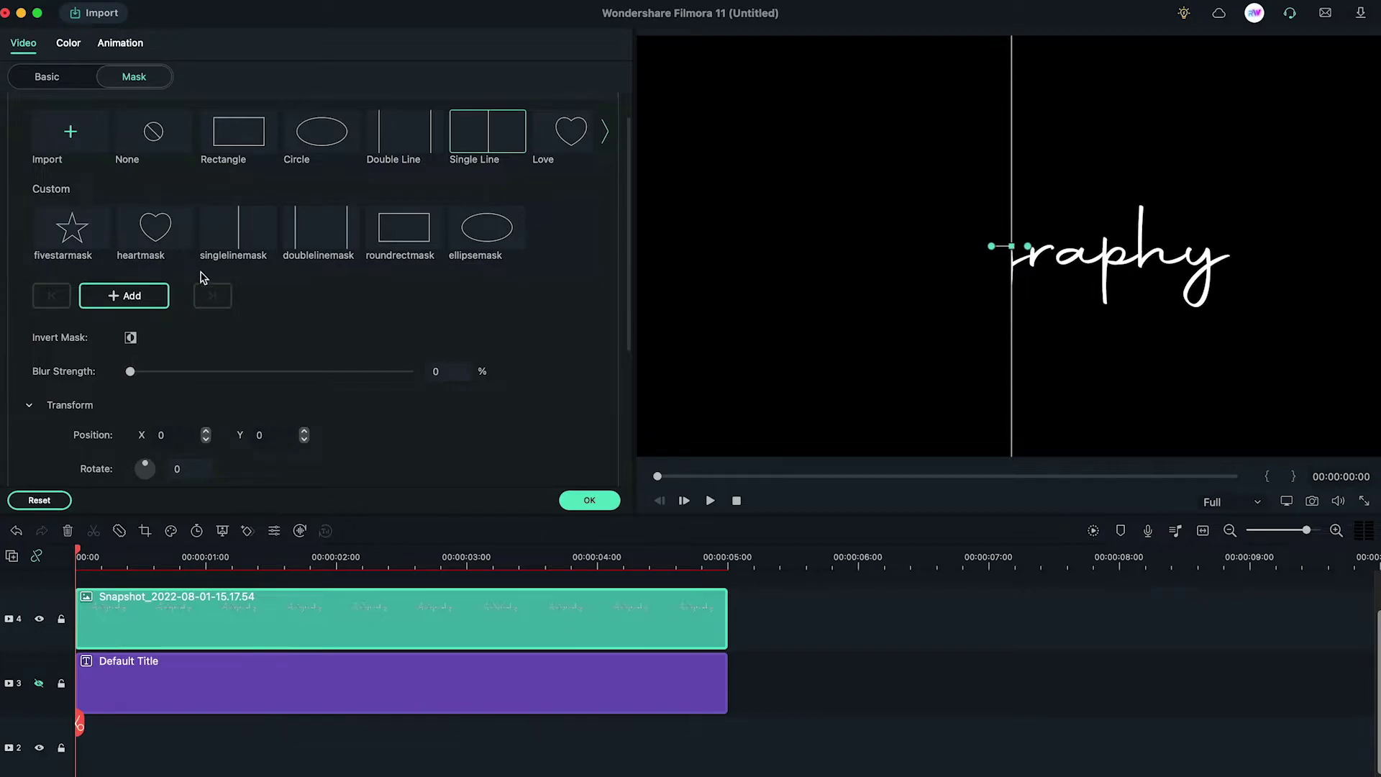
left_click(130, 337)
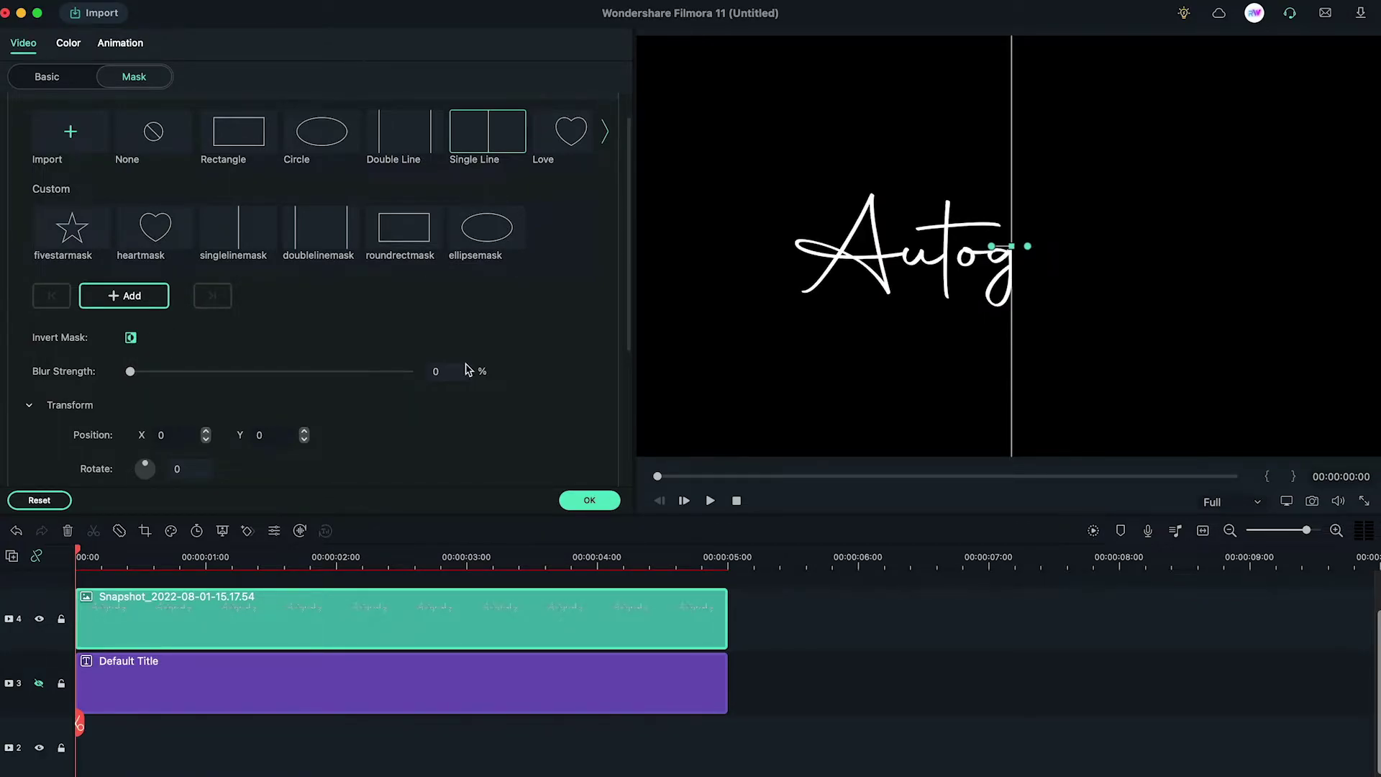
Keyframe the mask line at the left at 0s, sweeping right by 00:00:02:00.
left_click_drag(1012, 269, 760, 277)
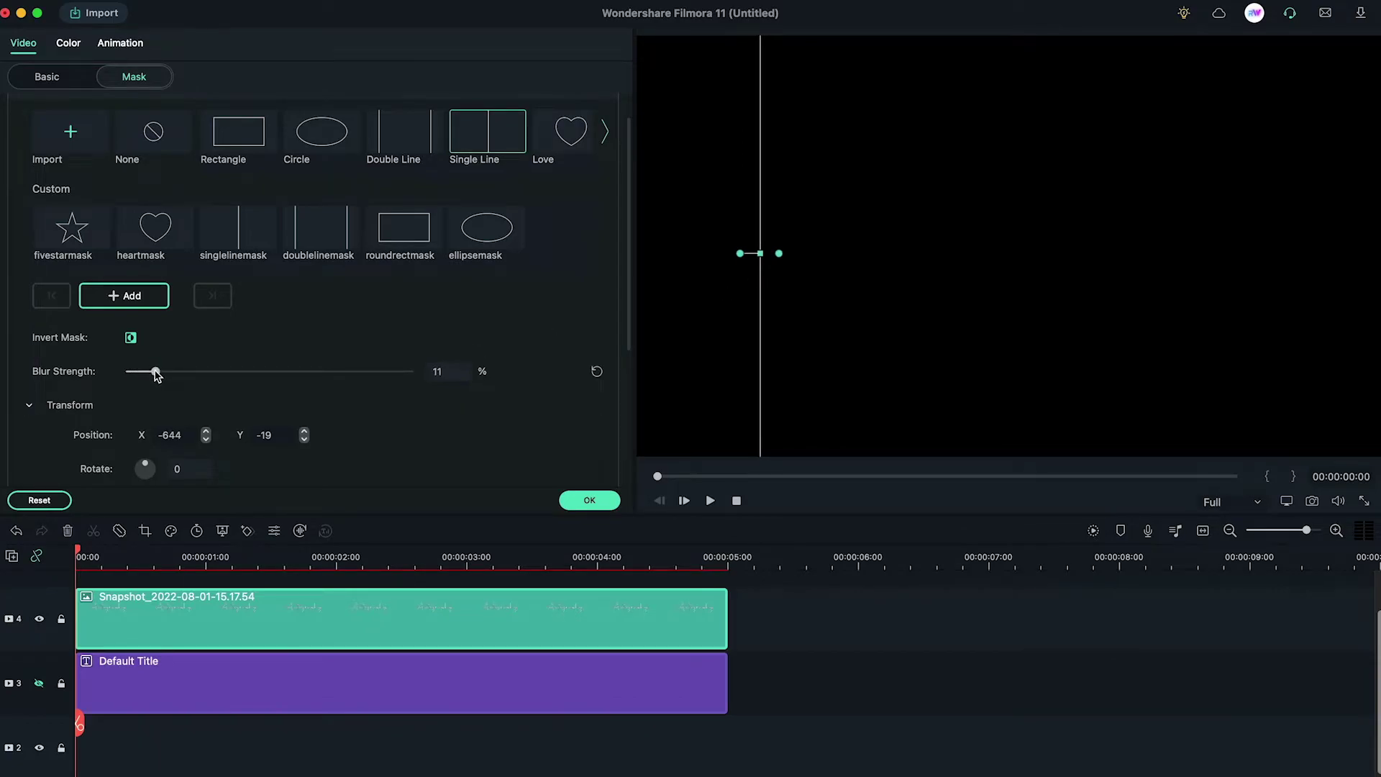
mouse_move(766, 281)
left_mouse_down()
mouse_move(872, 280)
mouse_move(773, 287)
left_mouse_up()
left_click(119, 297)
left_click(338, 565)
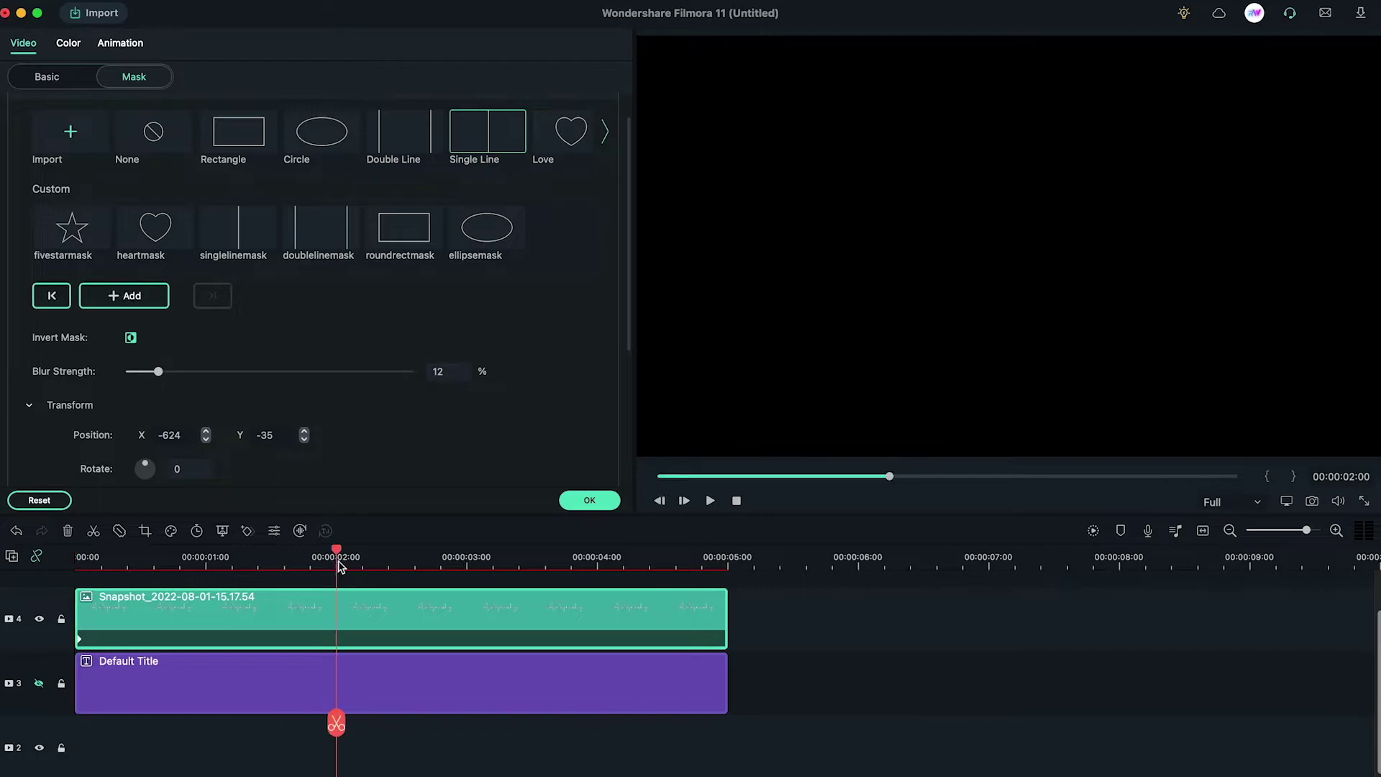
left_click_drag(255, 439, 736, 435)
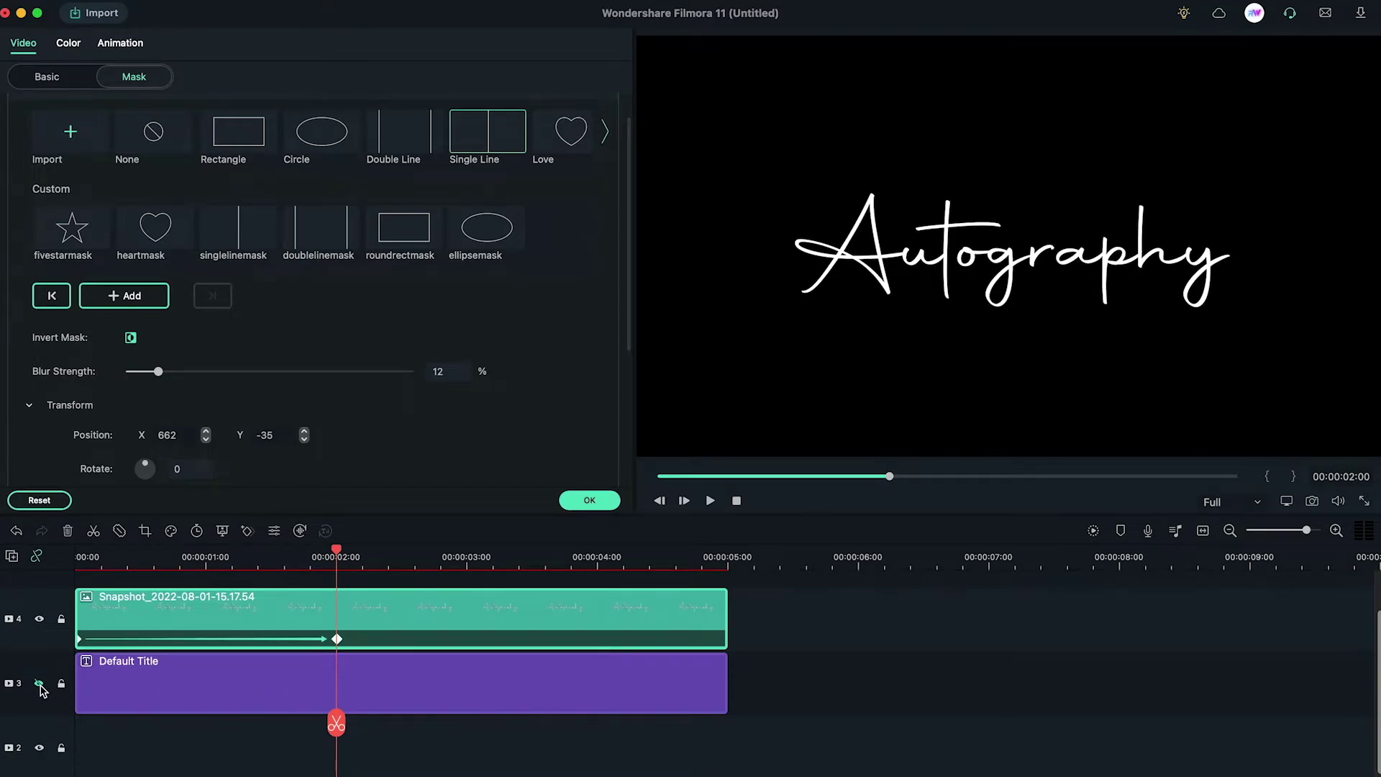
Trim the Default Title to begin at 00:00:00:06 and preview the reveal from the start.
left_click_drag(76, 681, 113, 683)
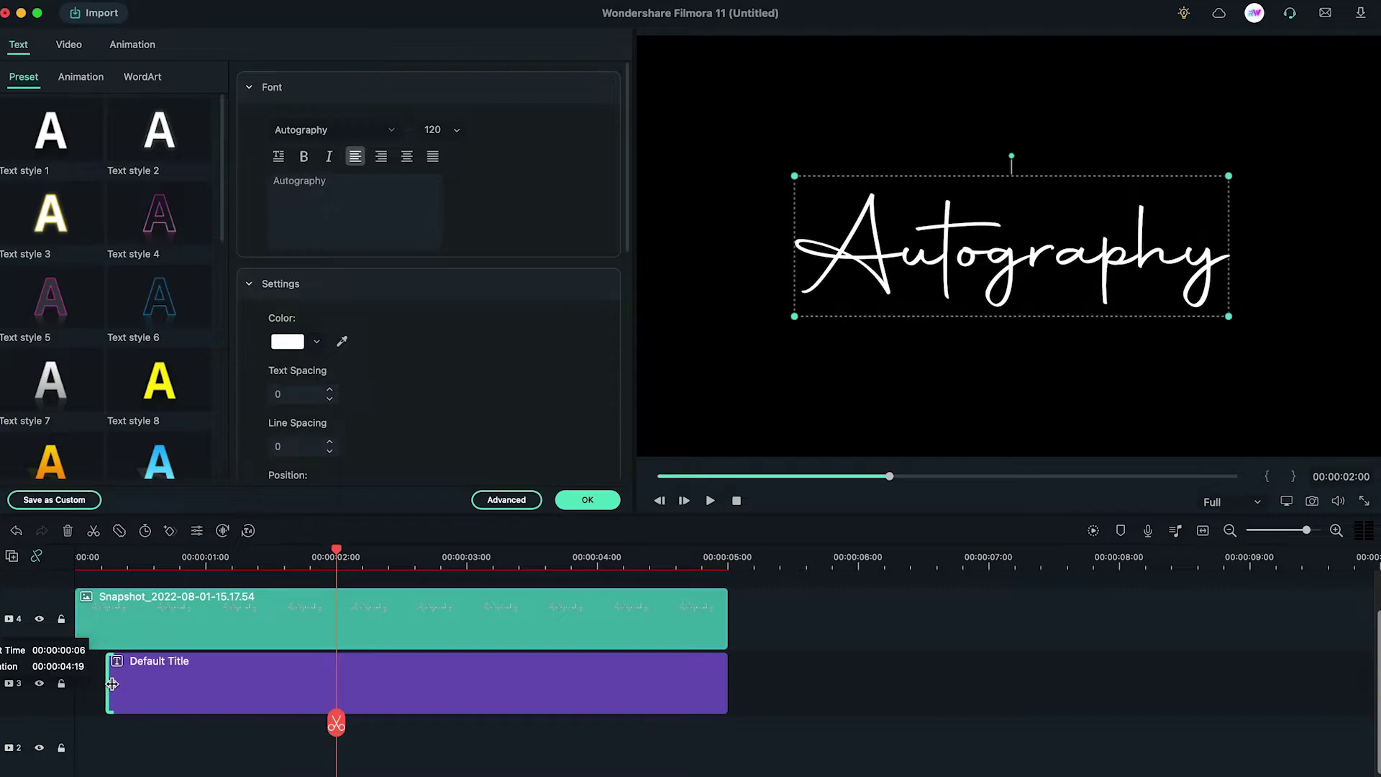
left_click(59, 559)
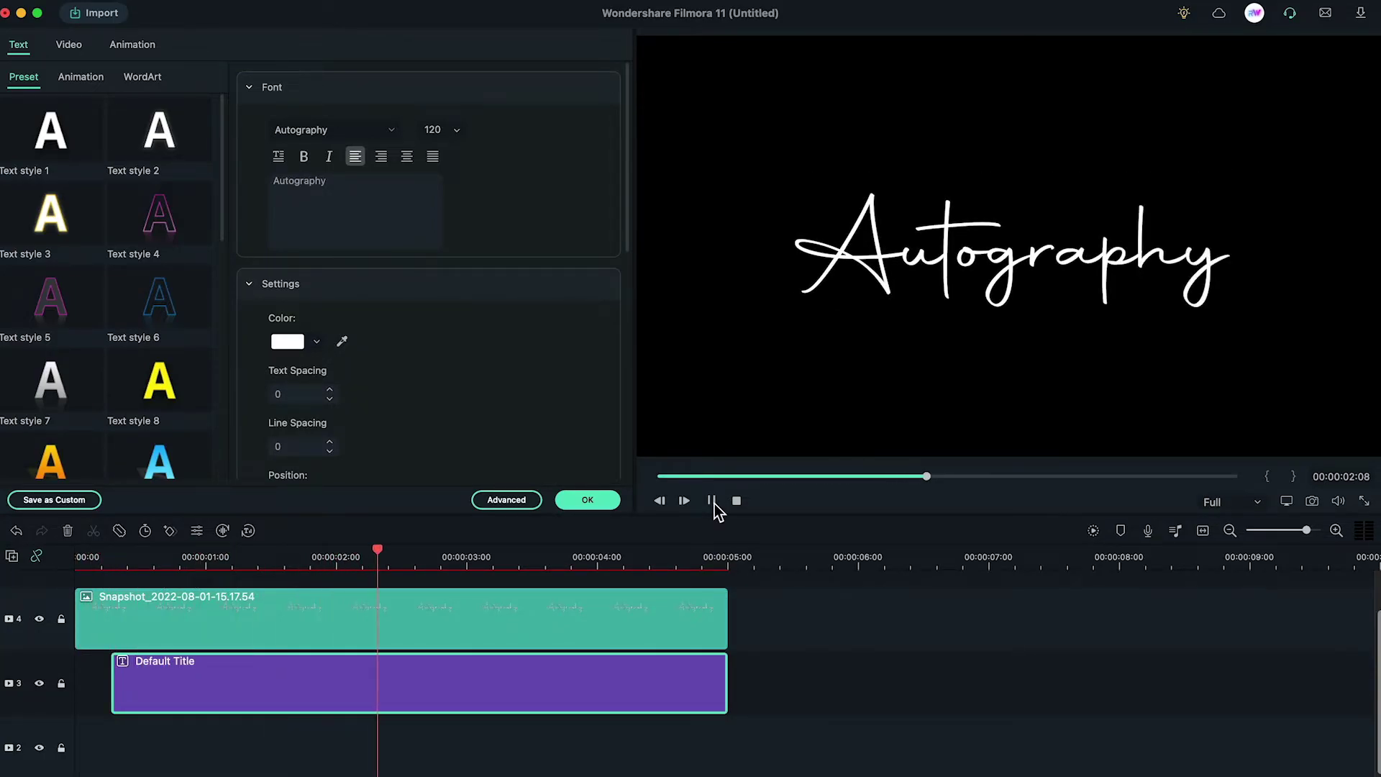
left_click(712, 501)
Add the Forest video on the track below the title, keeping project settings.
left_click(616, 498)
scroll(631, 700, "down", 1)
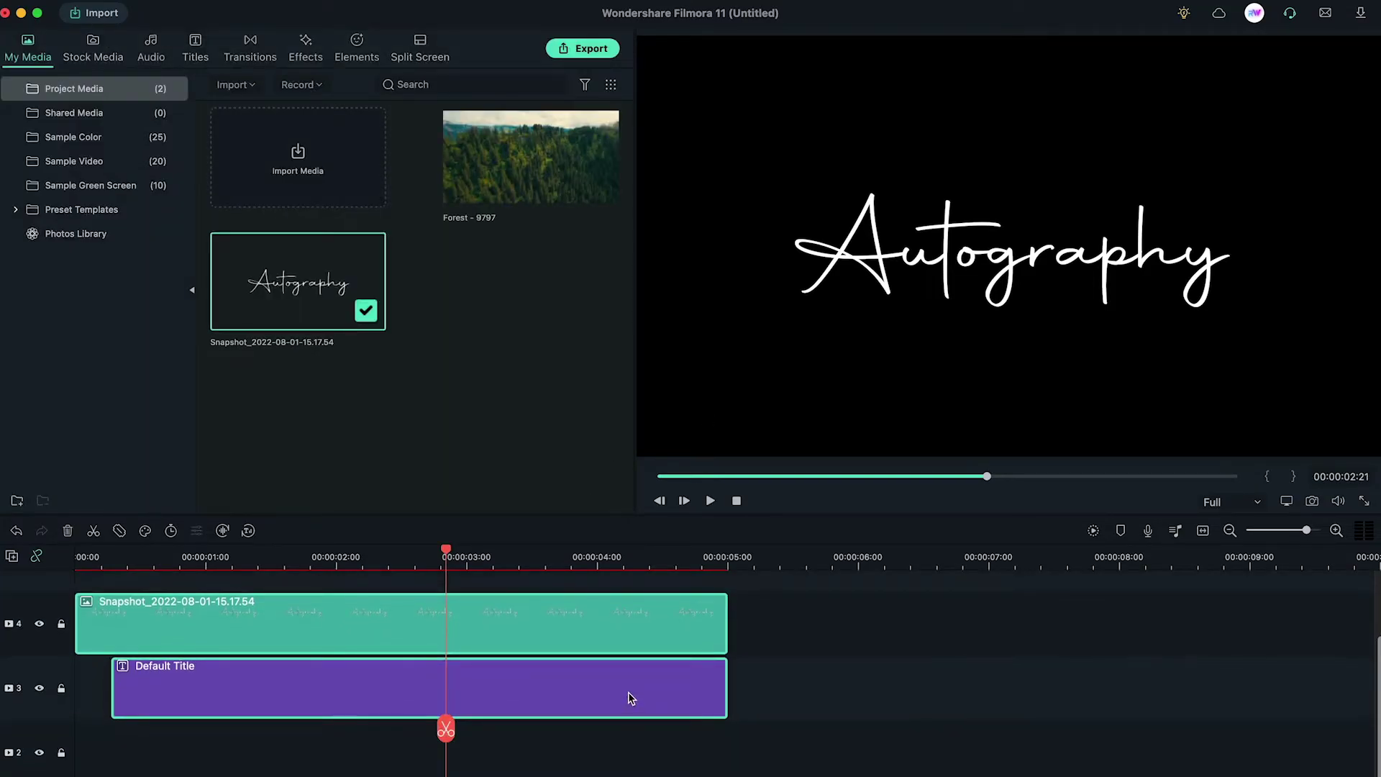
left_click_drag(466, 173, 113, 730)
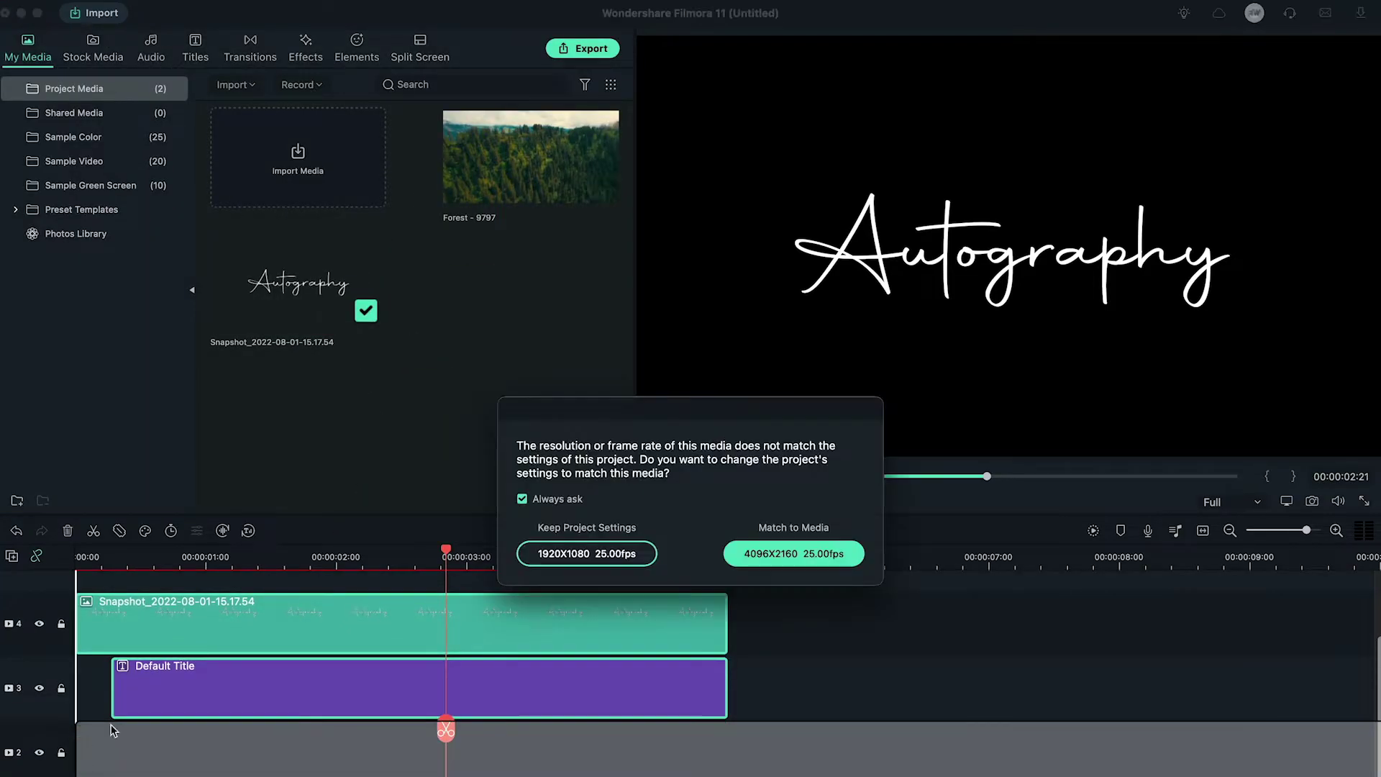
left_click(586, 555)
Set the Forest clip to a uniform 2x speed and shift the title clips later.
right_click(662, 745)
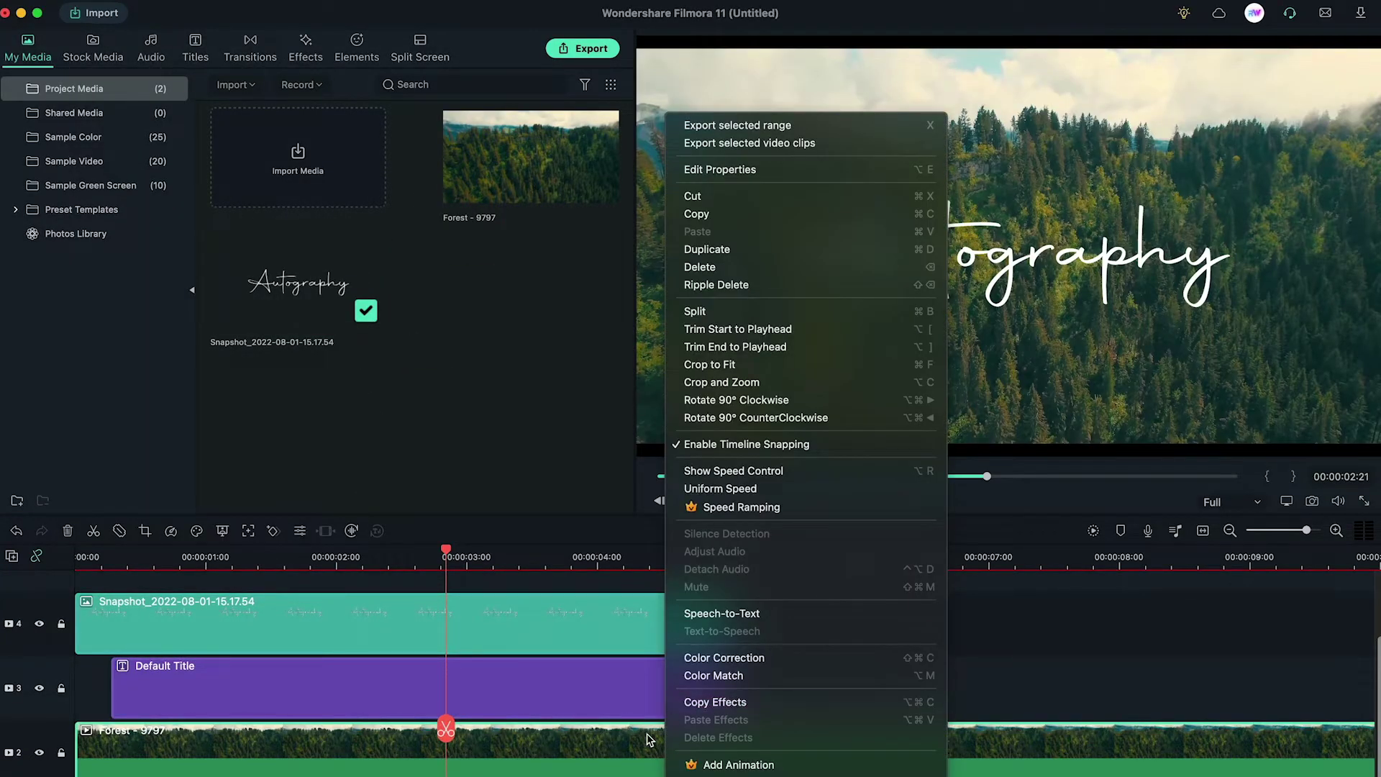
left_click(709, 479)
left_click(103, 86)
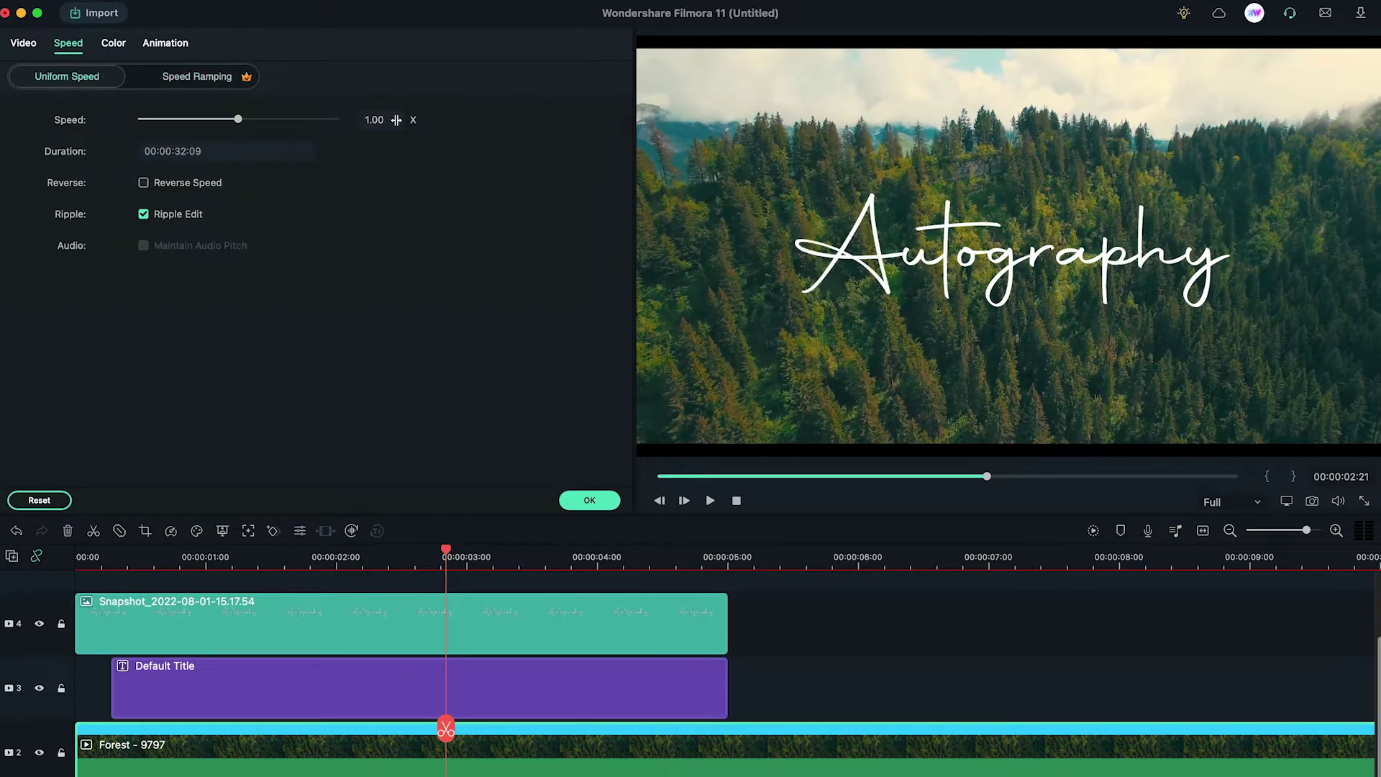
type("2")
left_click(604, 499)
left_click(571, 672, "shift")
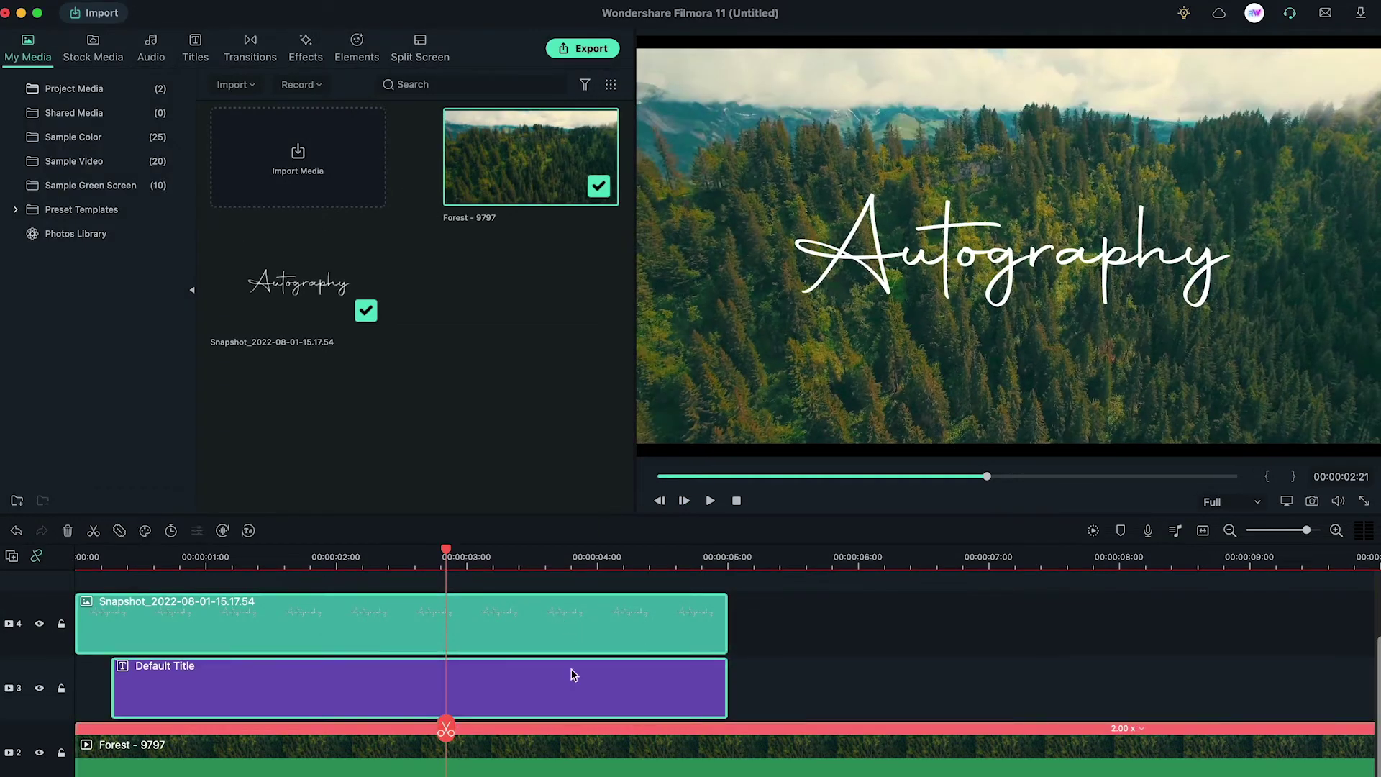
left_click_drag(571, 672, 794, 697)
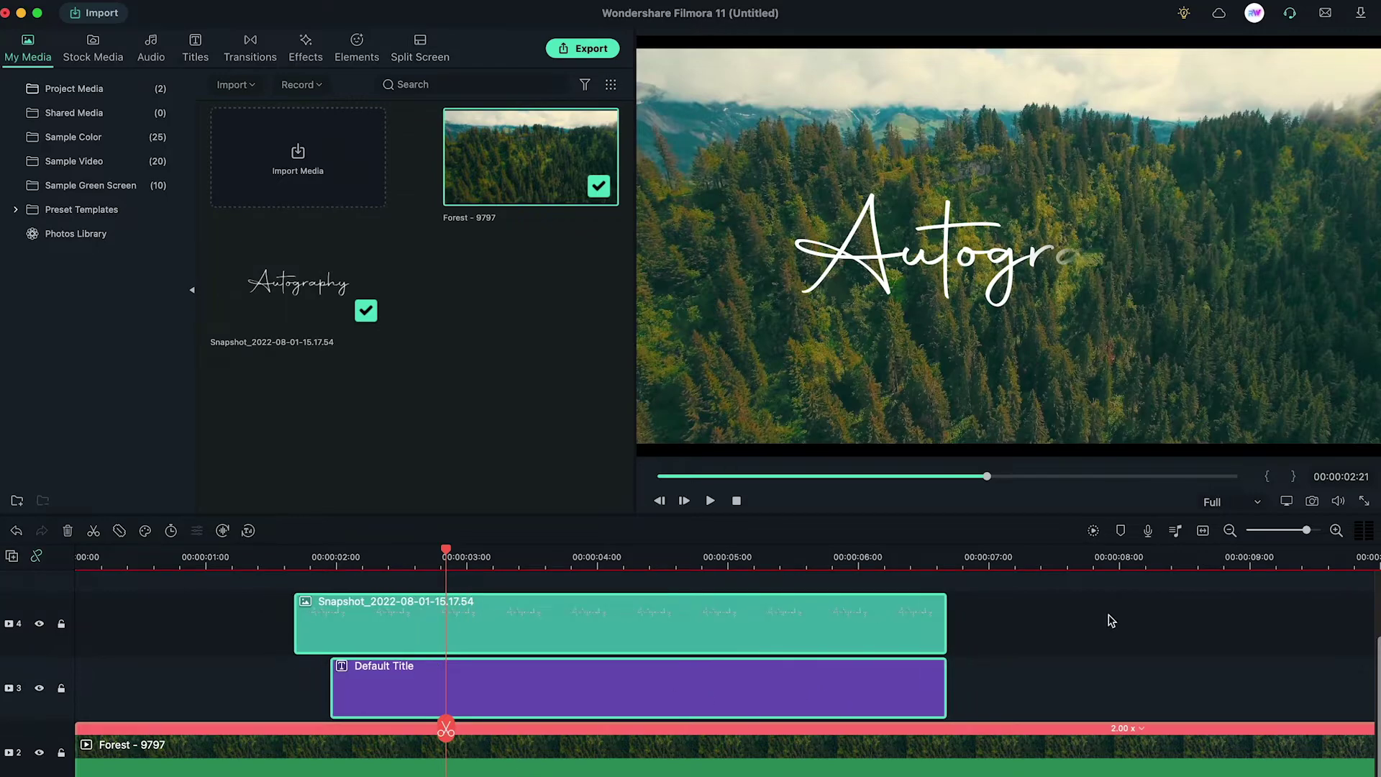
Lower the Forest clip's opacity to 80%.
double_click(486, 759)
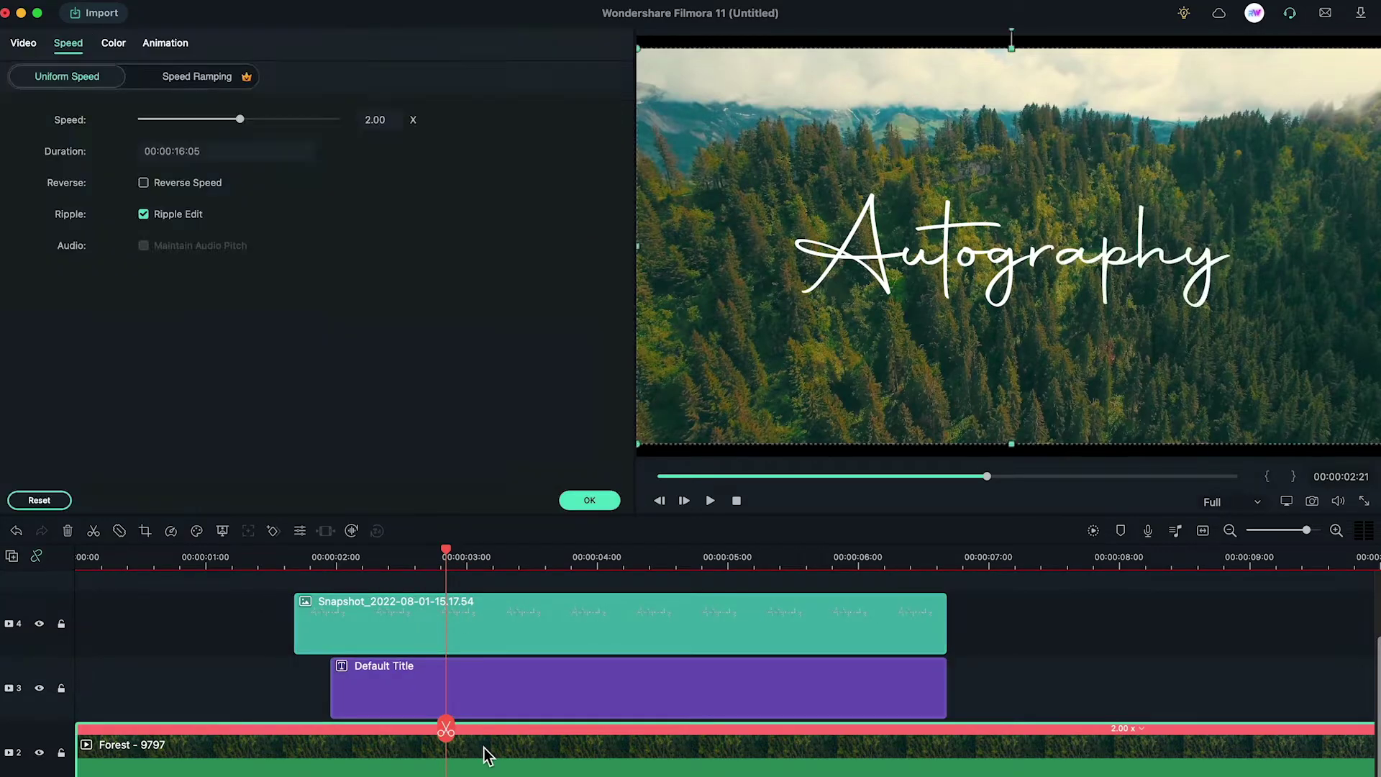
left_click(29, 47)
left_click(52, 77)
left_click_drag(493, 362, 440, 362)
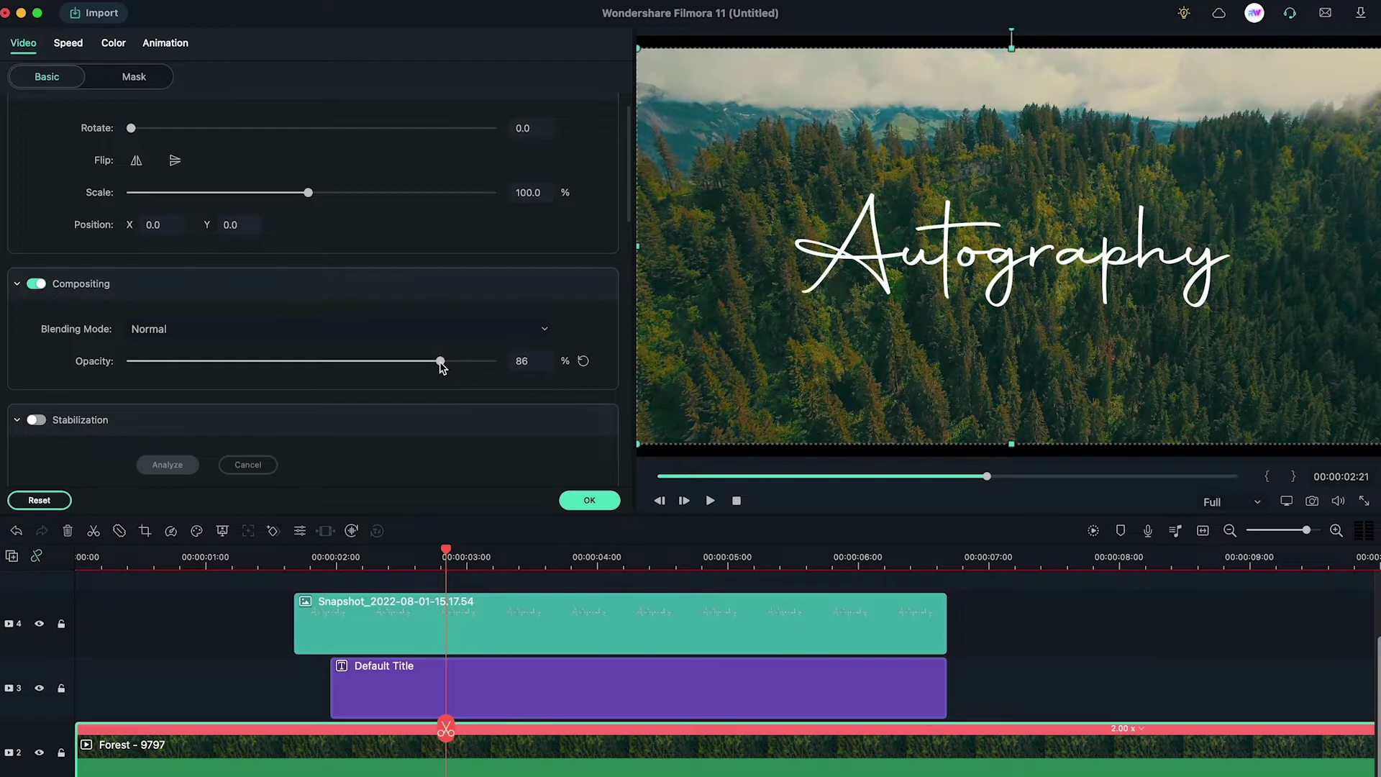
Split the Forest clip at 00:00:03:15 and join the halves with a shortened Dissolve.
left_click(592, 499)
left_click_drag(446, 556, 551, 572)
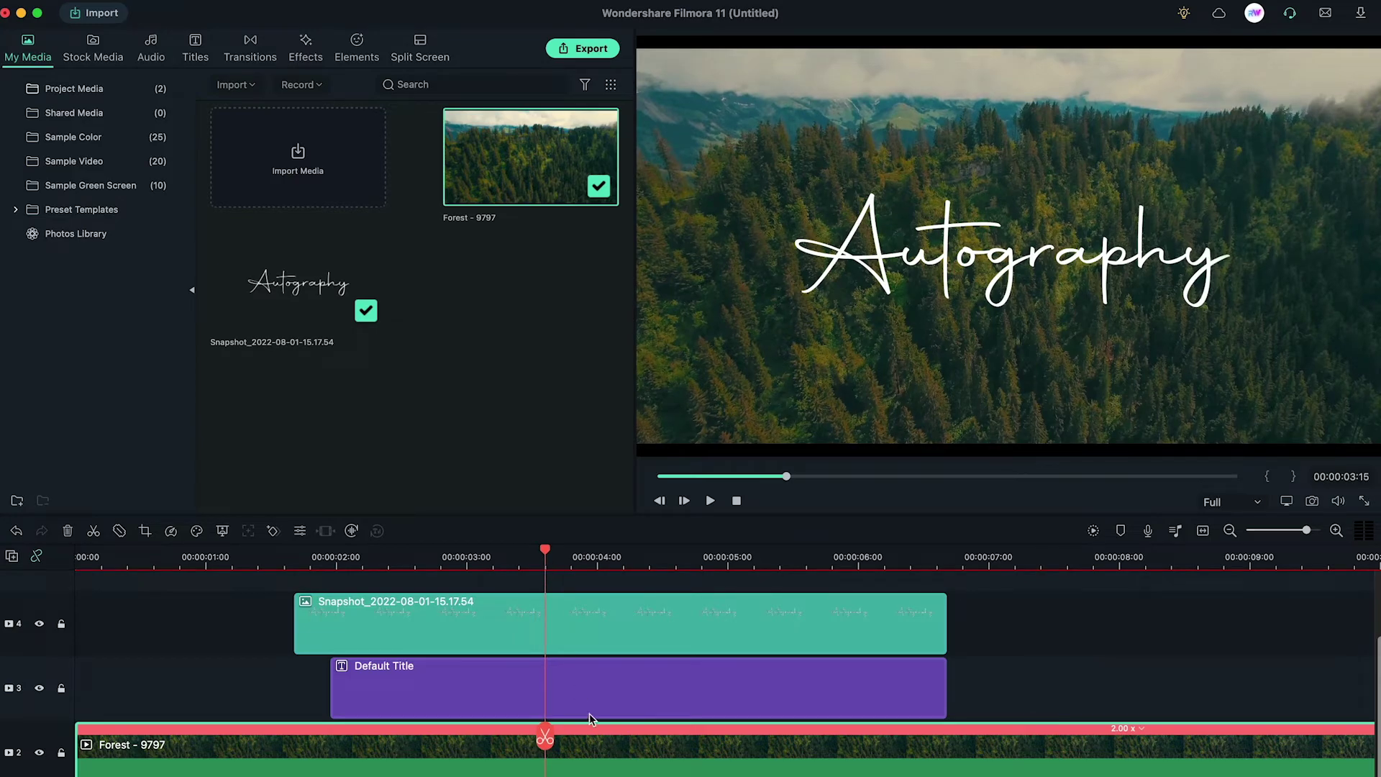
left_click(545, 739)
left_click(251, 43)
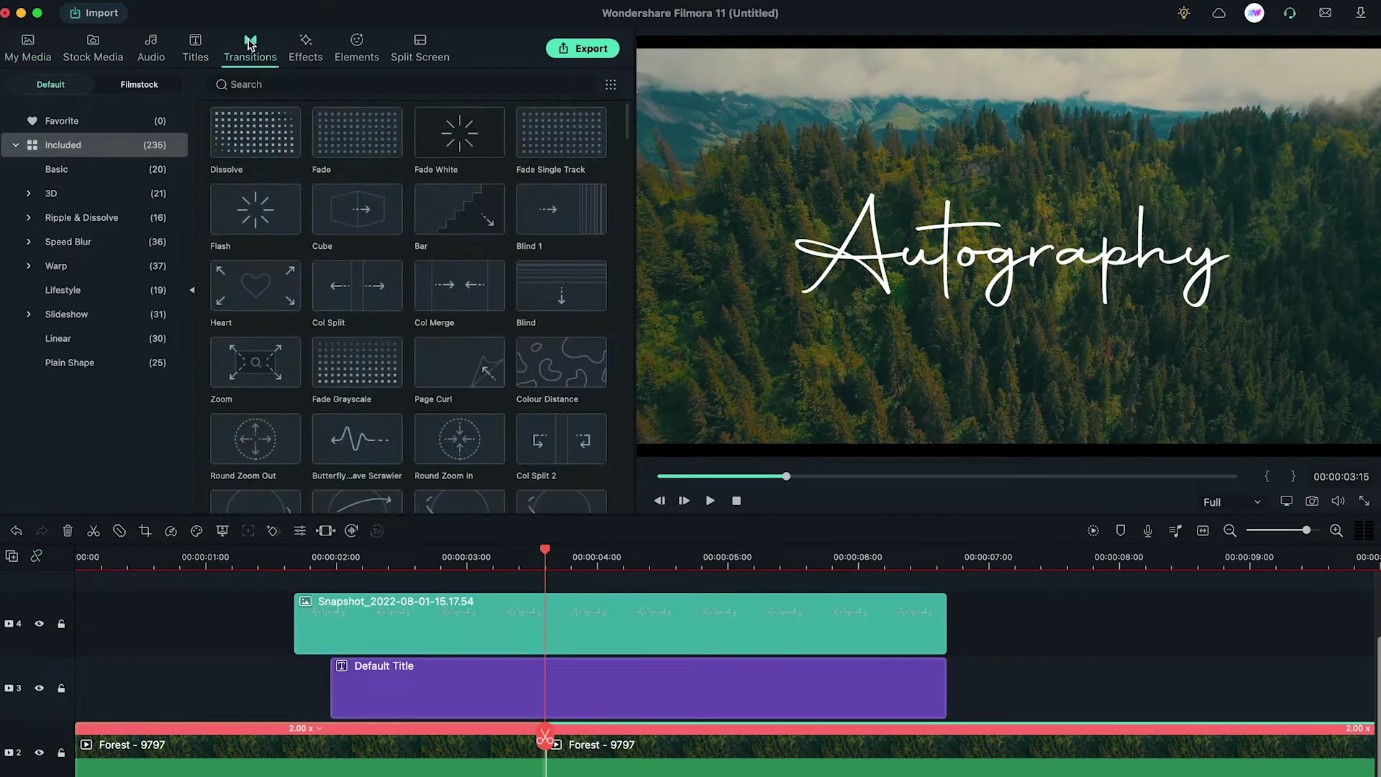
left_click_drag(250, 219, 519, 749)
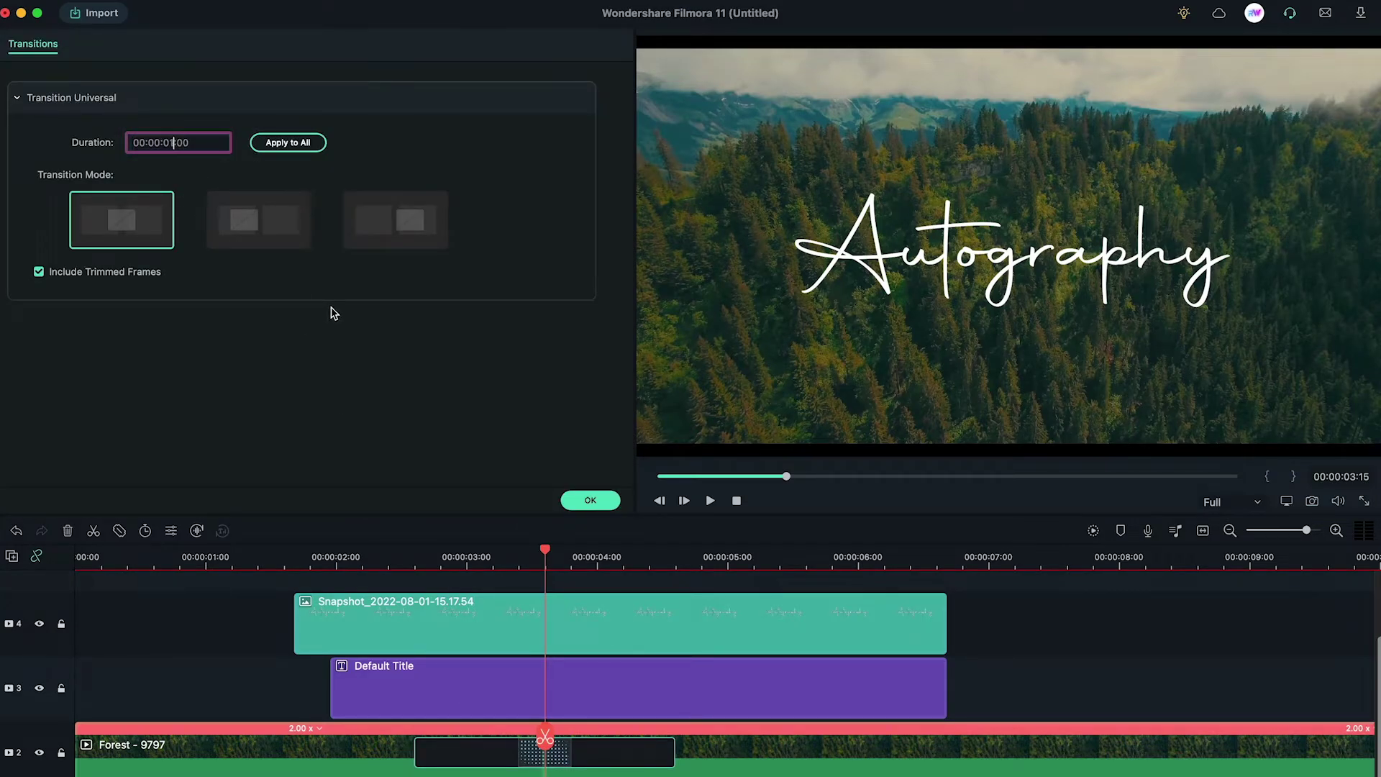
left_click(590, 500)
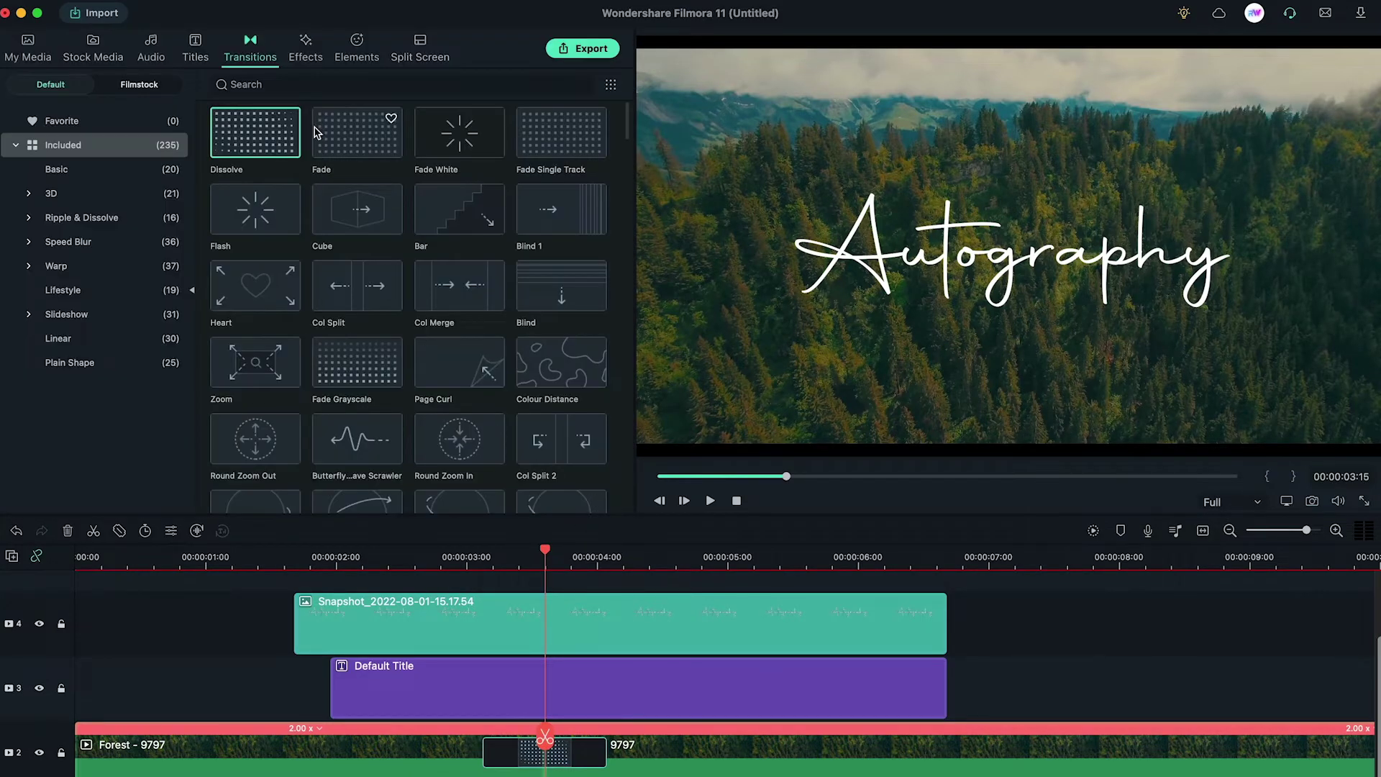
left_click(305, 51)
Put Square Blur on the second Forest clip, adjust its blur amount, and play the project.
left_click(316, 80)
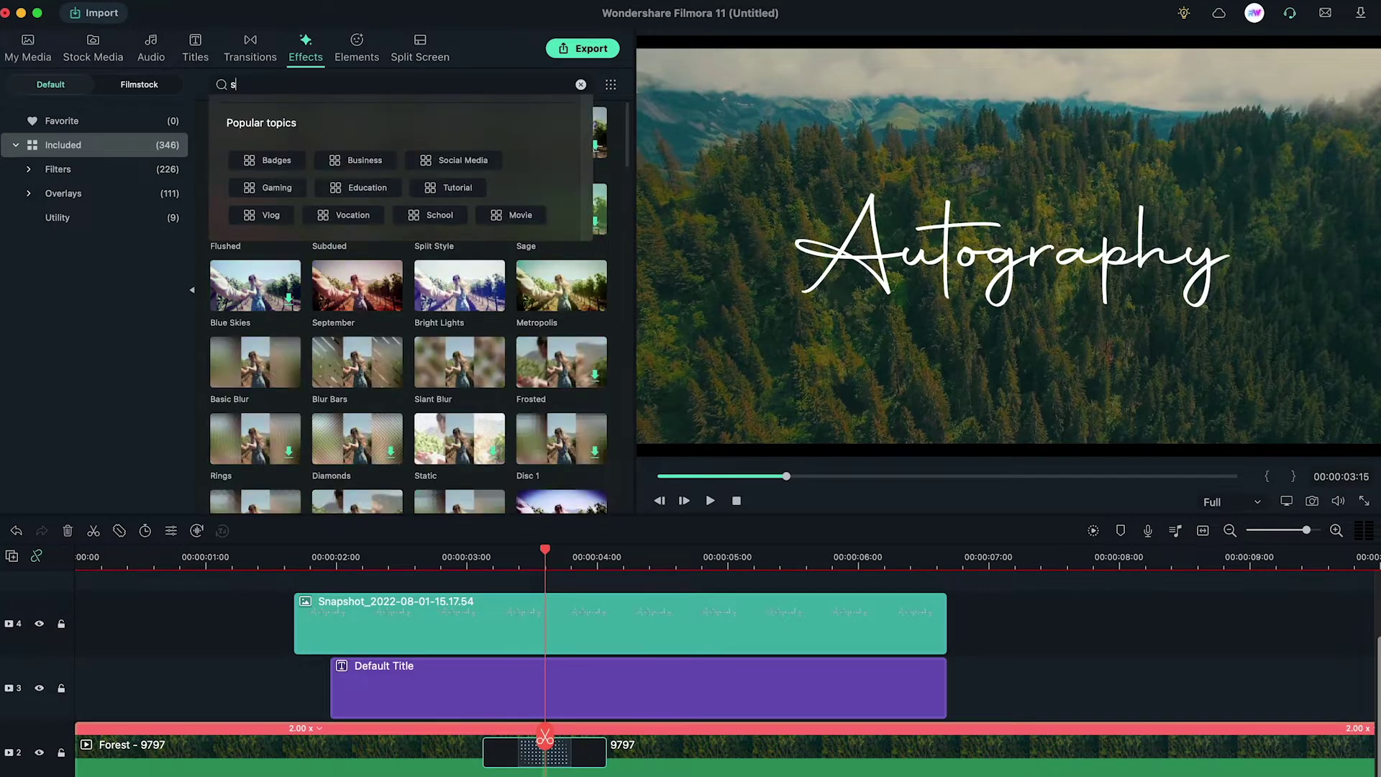
type("square")
key("Return")
left_click_drag(251, 150, 648, 745)
double_click(789, 753)
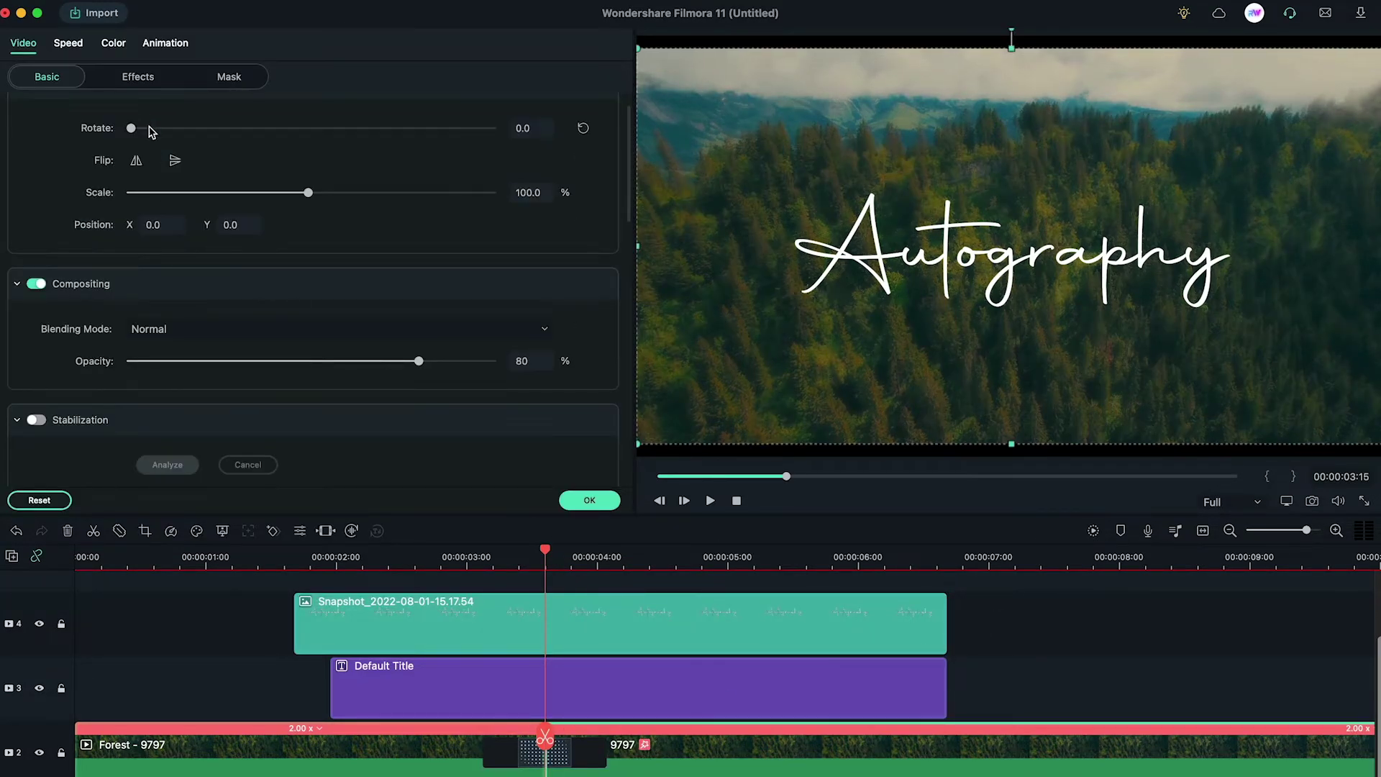
left_click(137, 76)
mouse_move(79, 182)
left_mouse_down()
mouse_move(160, 185)
mouse_move(77, 185)
left_mouse_up()
left_click(589, 500)
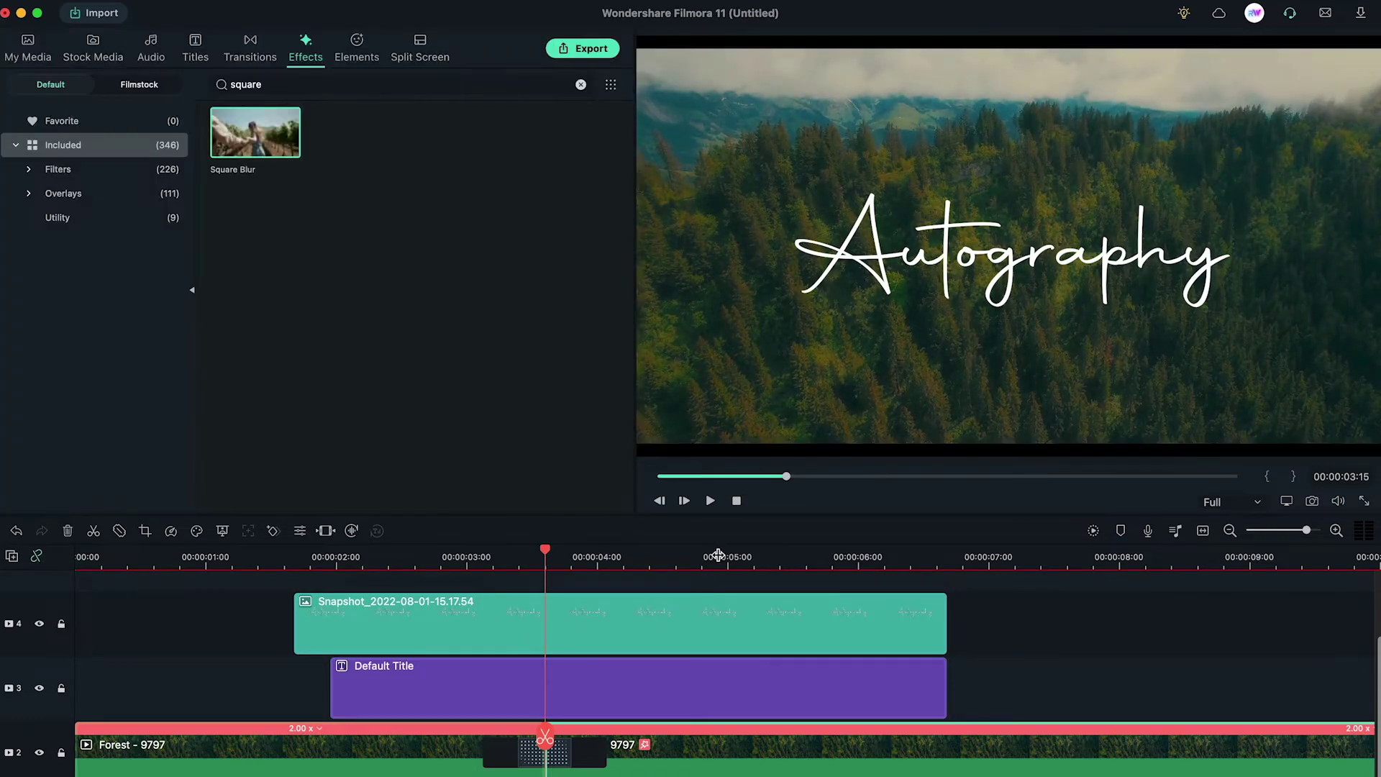
left_click(710, 500)
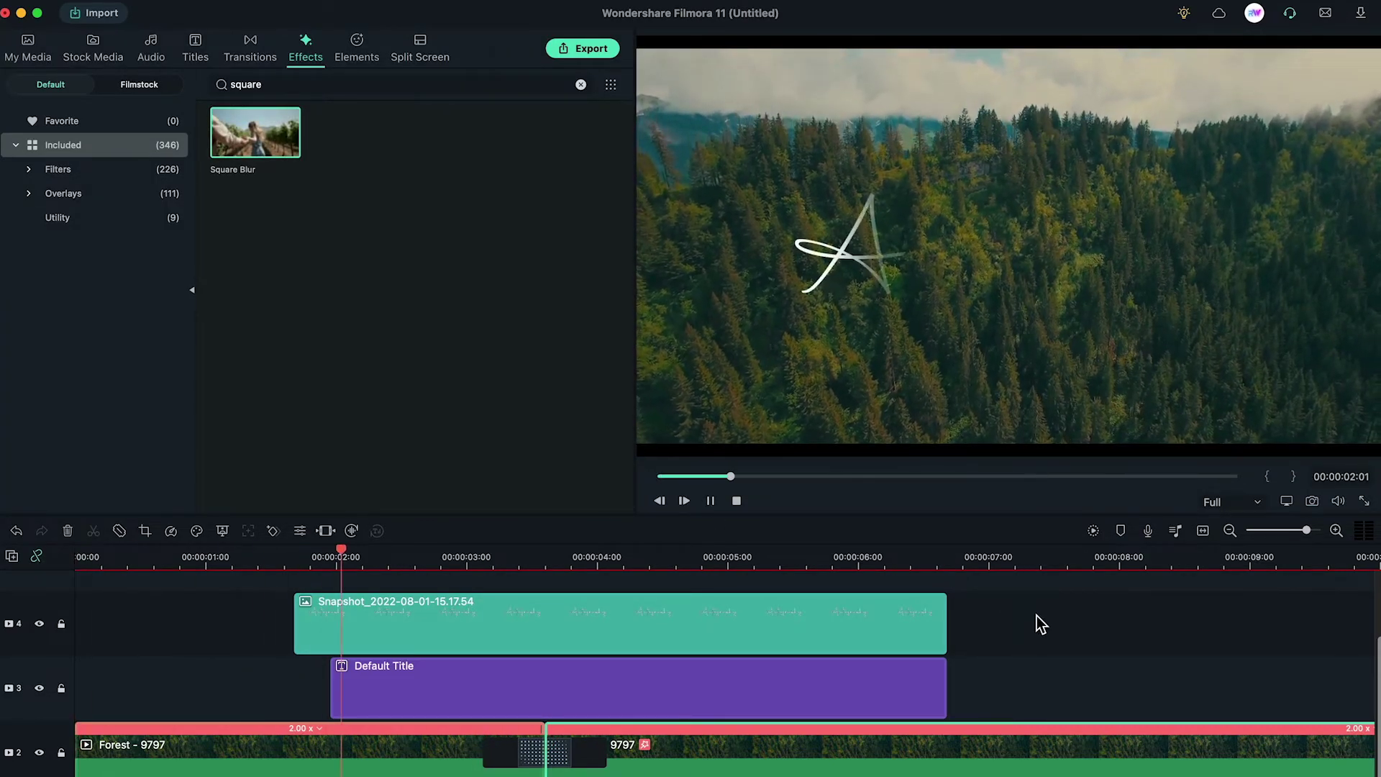